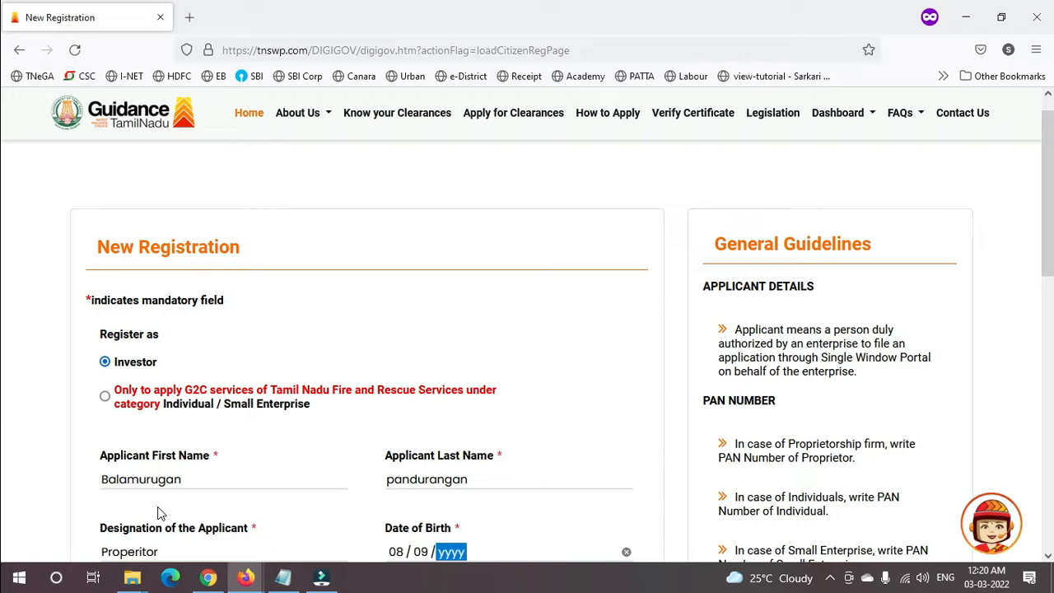
- Enter the month and year part of the applicant's date of birth
{"action": "type", "text": "1993"}
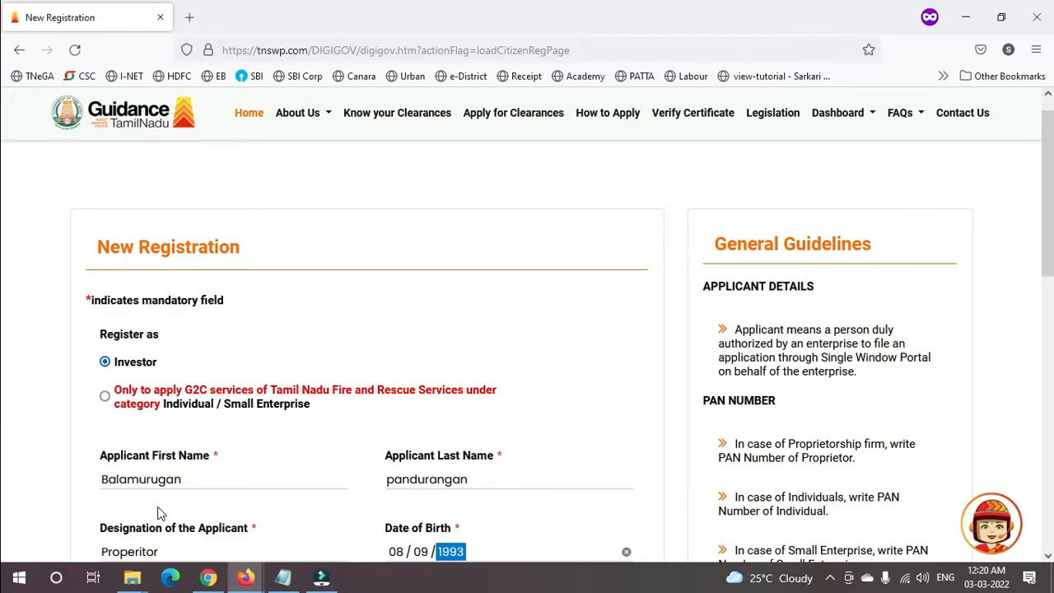
- Enter the company PAN in the PAN field, correcting its mistyped end
{"action": "key", "text": "Tab"}
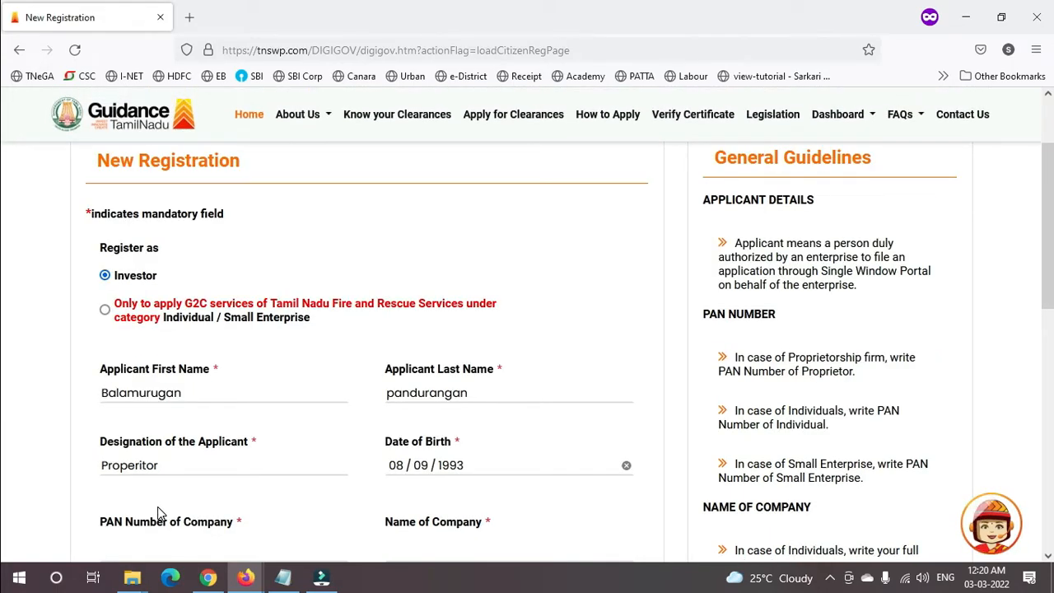
{"action": "type", "text": "ATNPBEIEIE"}
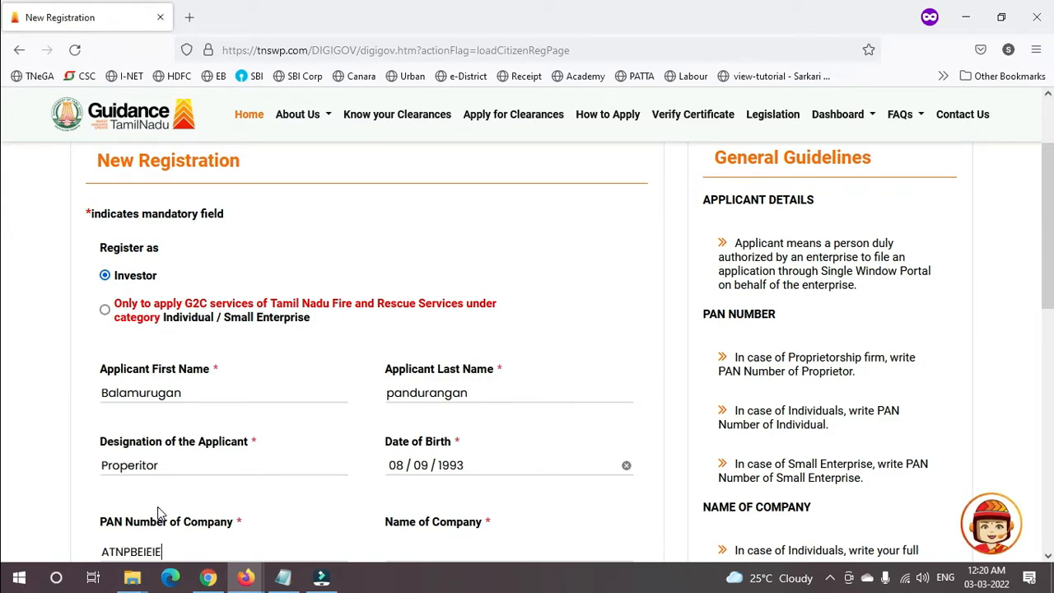
{"action": "key", "text": "BackSpace"}
{"action": "key", "text": "BackSpace"}
{"action": "key", "text": "BackSpace"}
{"action": "key", "text": "BackSpace"}
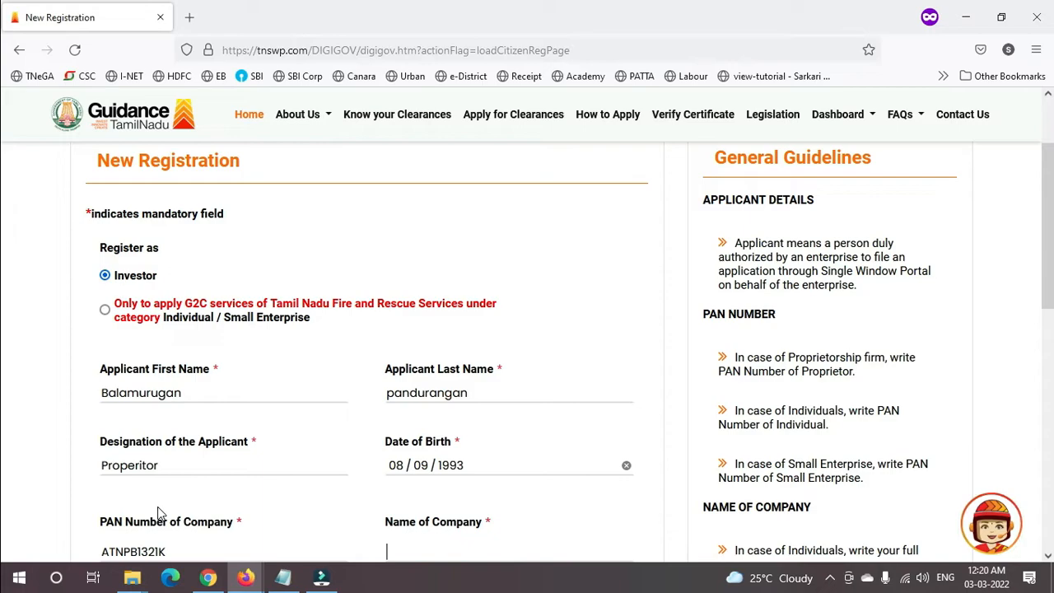
- Enter company name Test Medical and the applicant's mobile number
{"action": "type", "text": "Test Medical"}
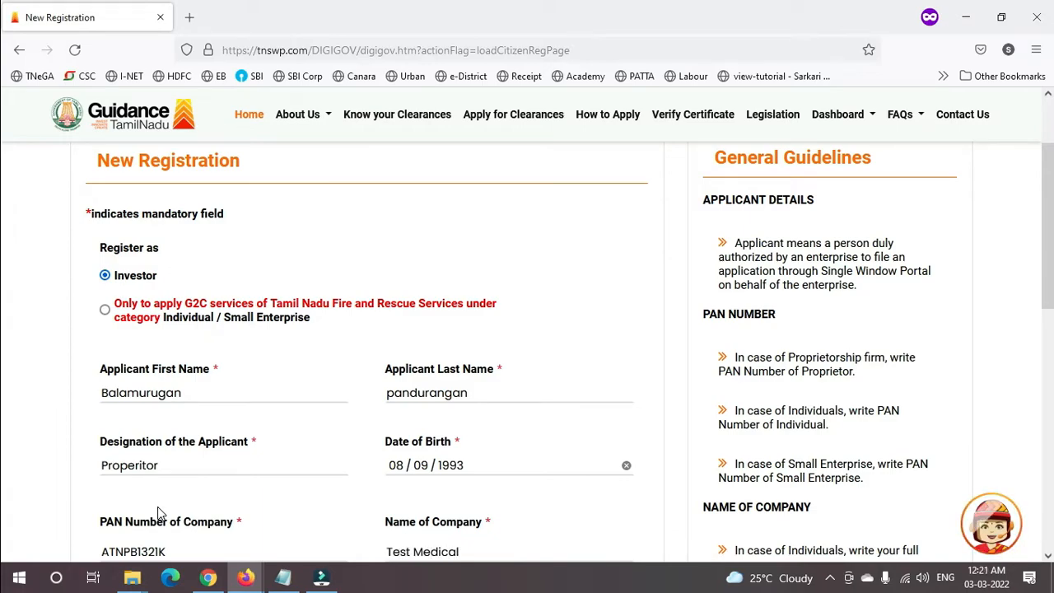
{"action": "key", "text": "Tab"}
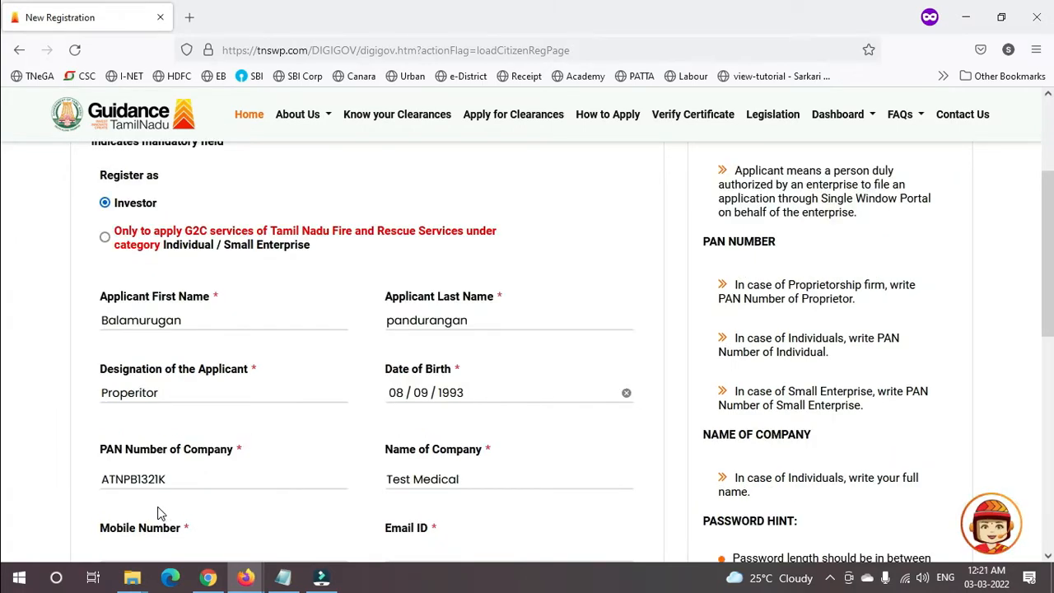
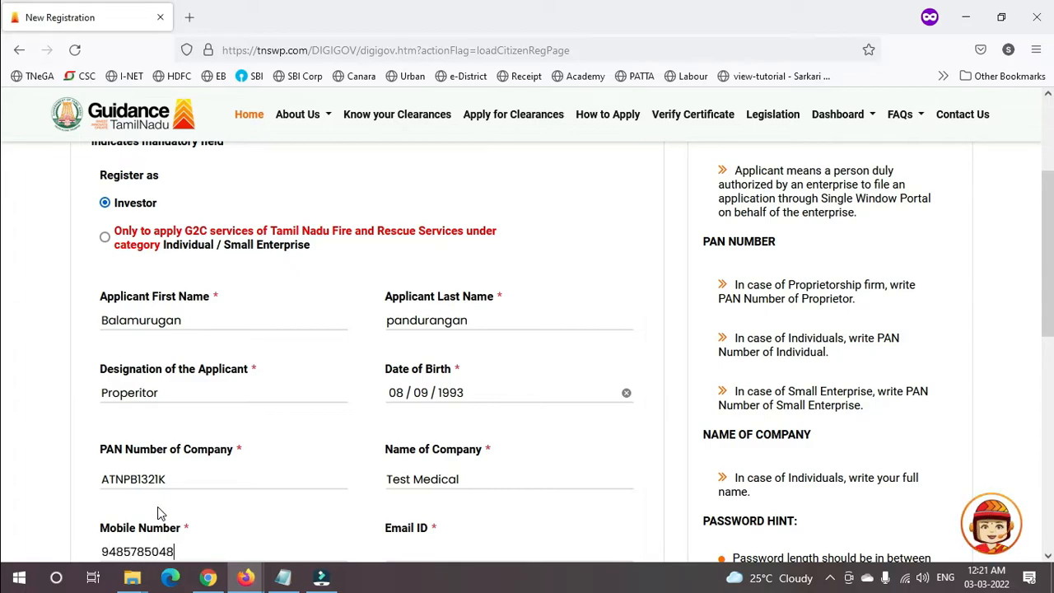
{"action": "key", "text": "Tab"}
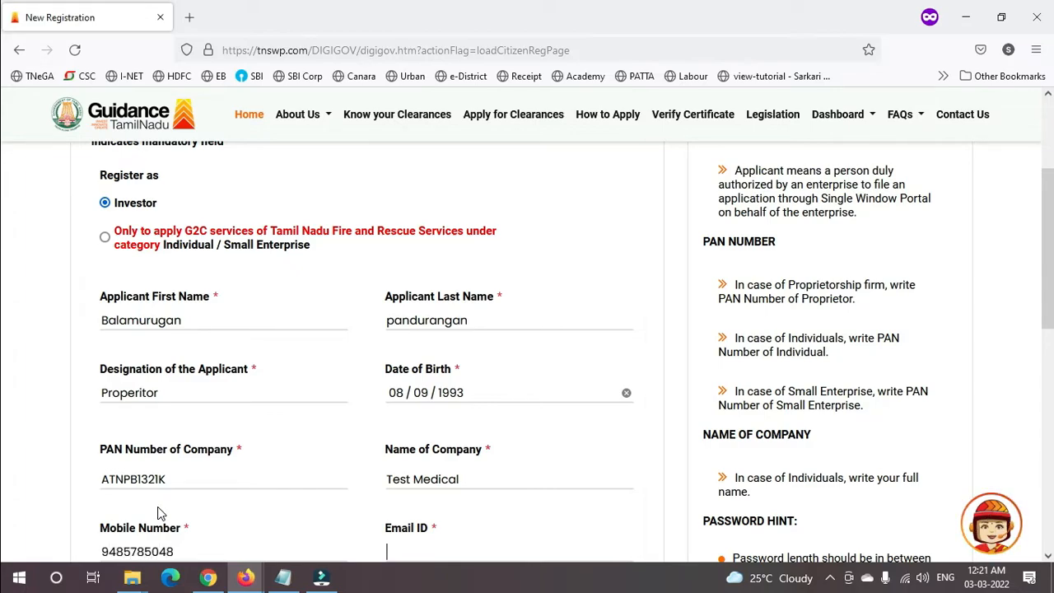
{"action": "left_click_drag", "start_coordinate": [1052, 252], "coordinate": [1052, 341]}
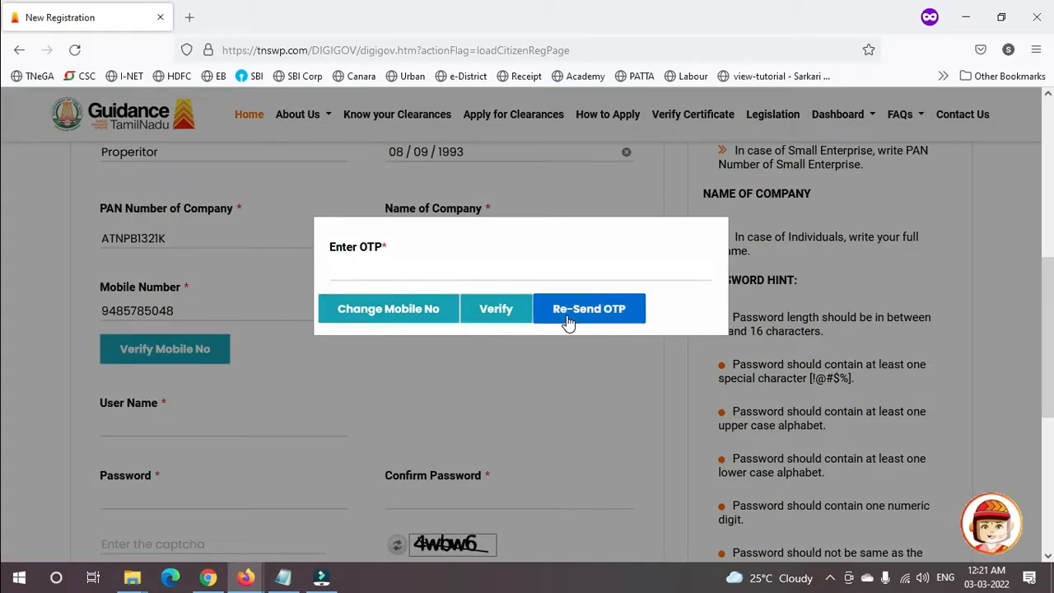
- Close the OTP prompt and enter the applicant's e-mail, filling User Name with it
{"action": "left_click", "coordinate": [380, 315]}
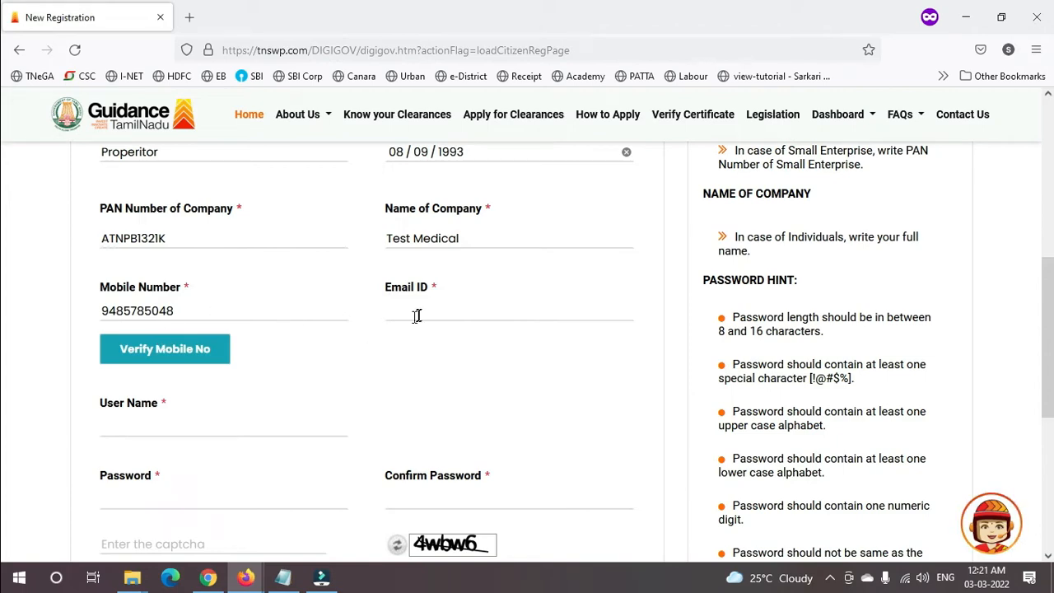
{"action": "left_click", "coordinate": [419, 311]}
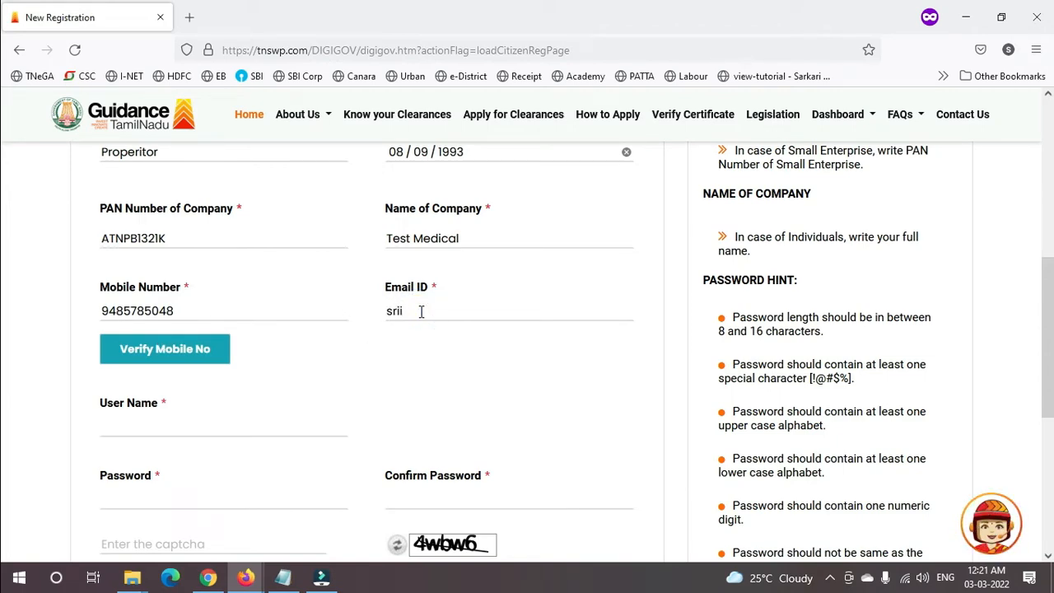
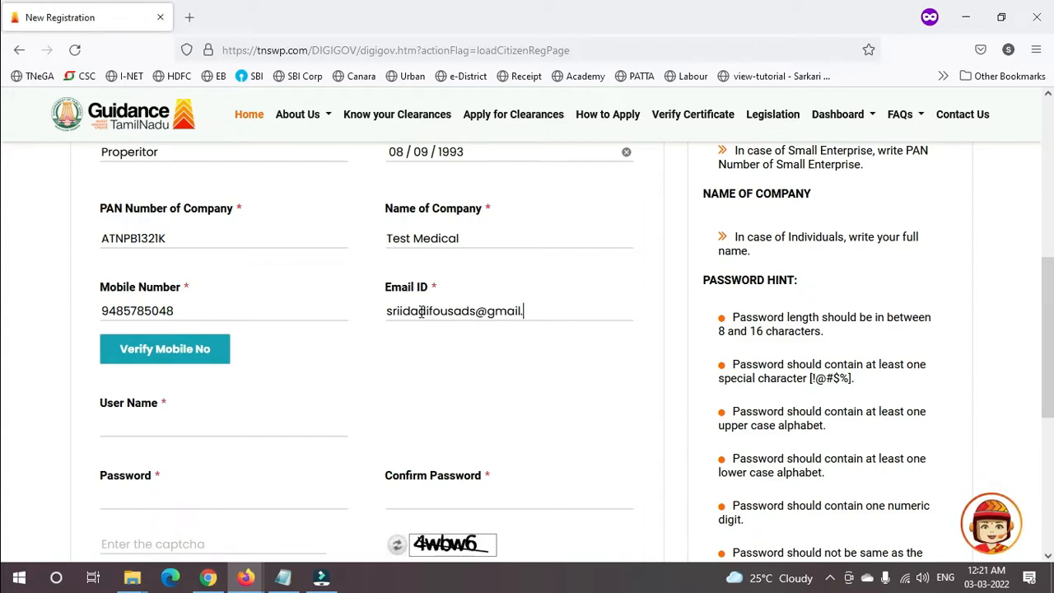
{"action": "key", "text": "Tab"}
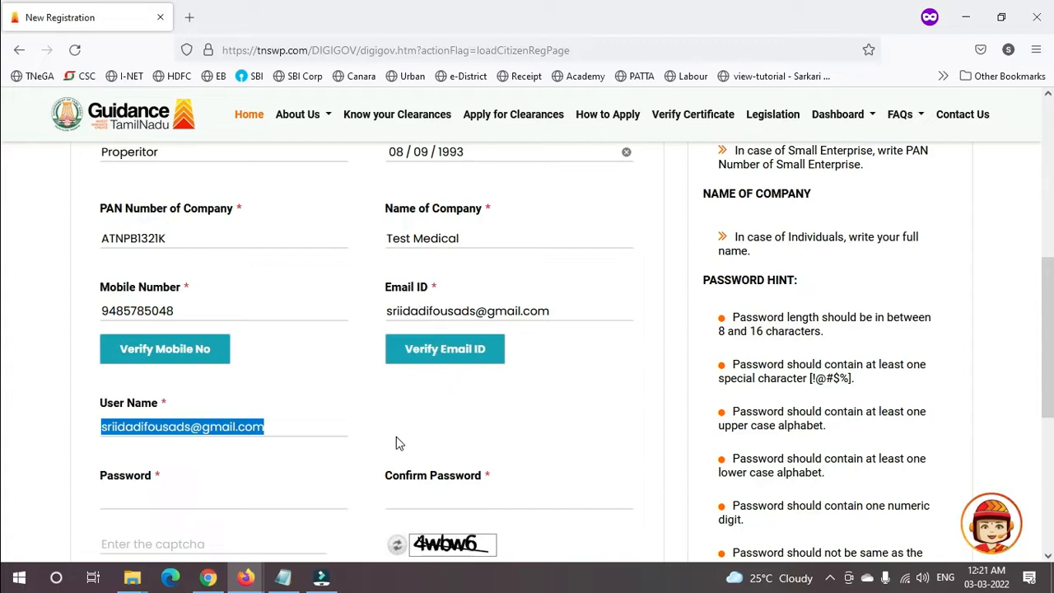
- Fill in the account password, its confirmation and the captcha, and accept the Terms and Conditions
{"action": "left_click", "coordinate": [231, 500]}
{"action": "left_click", "coordinate": [414, 510]}
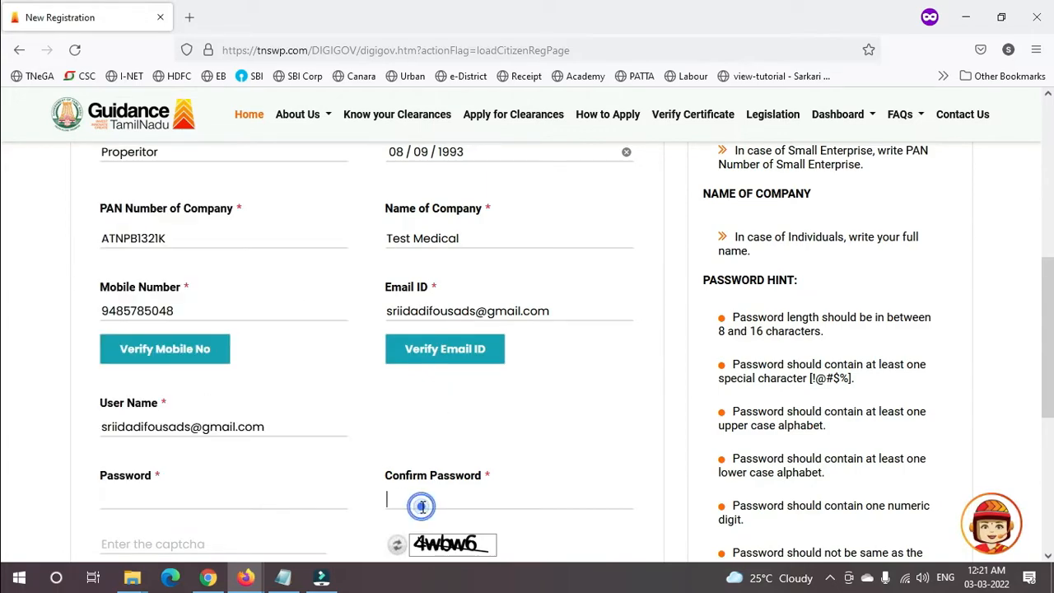
{"action": "left_click", "coordinate": [7, 316]}
{"action": "scroll", "coordinate": [4, 378], "scroll_direction": "down", "scroll_amount": 3}
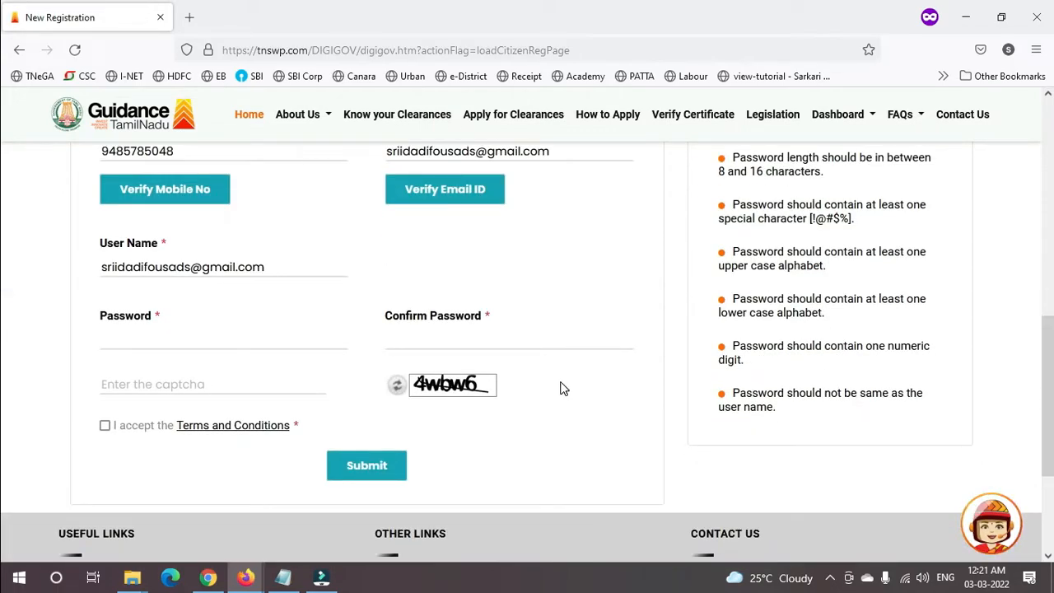
{"action": "left_click", "coordinate": [189, 382]}
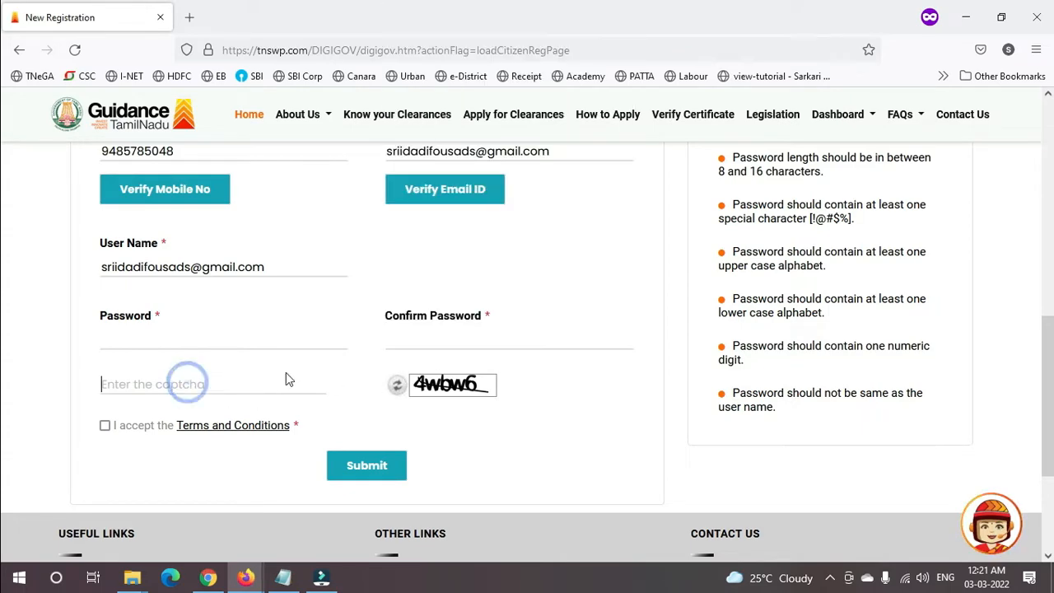
{"action": "left_click", "coordinate": [105, 424]}
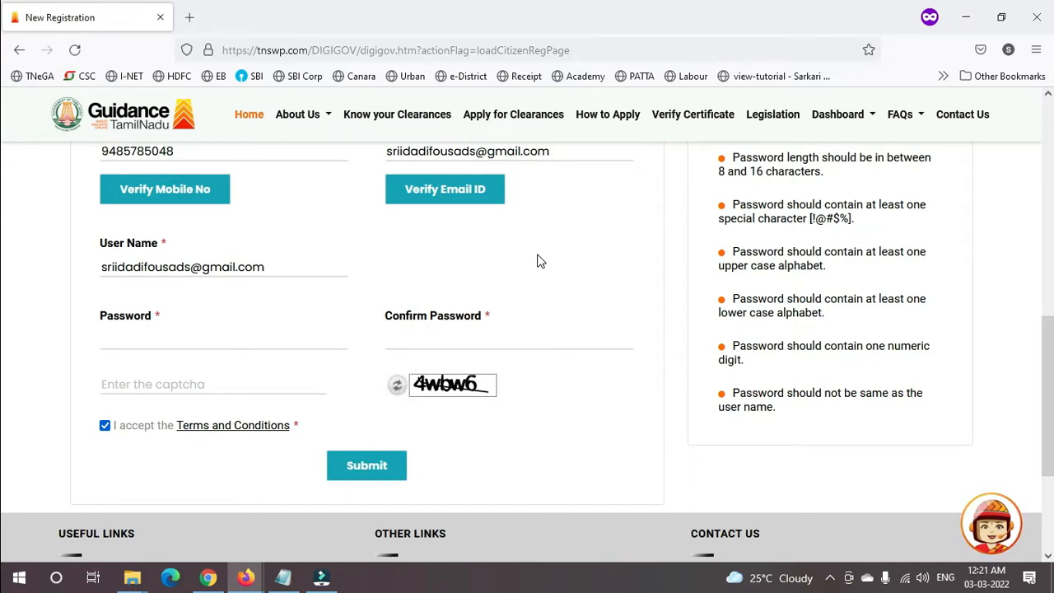
- Go to the Login page from the top bar
{"action": "left_click", "coordinate": [1047, 291]}
{"action": "left_click", "coordinate": [1051, 329]}
{"action": "scroll", "coordinate": [2, 190], "scroll_direction": "up", "scroll_amount": 8}
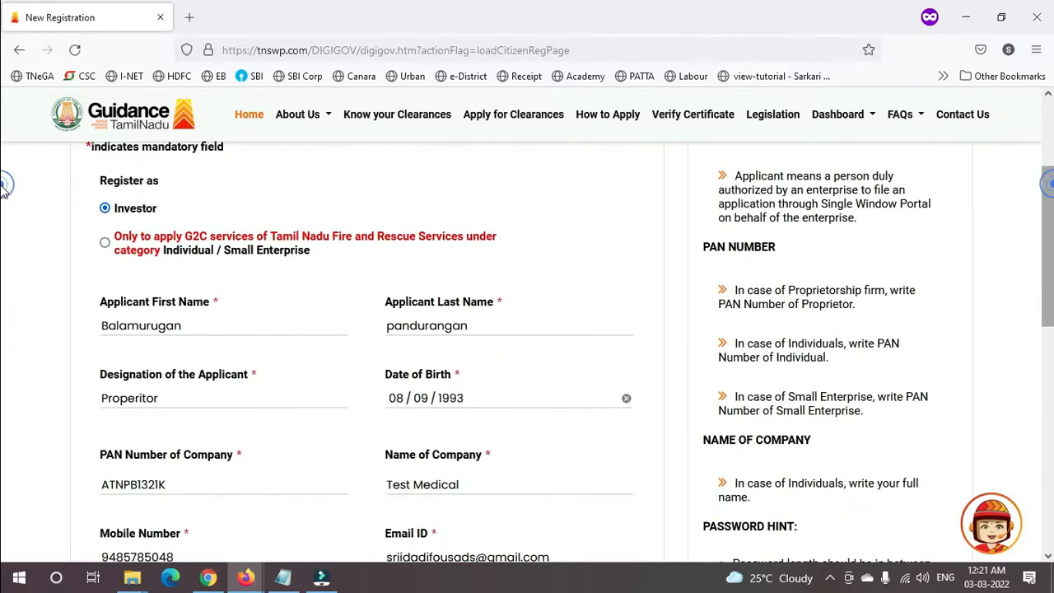
{"action": "left_click", "coordinate": [946, 98]}
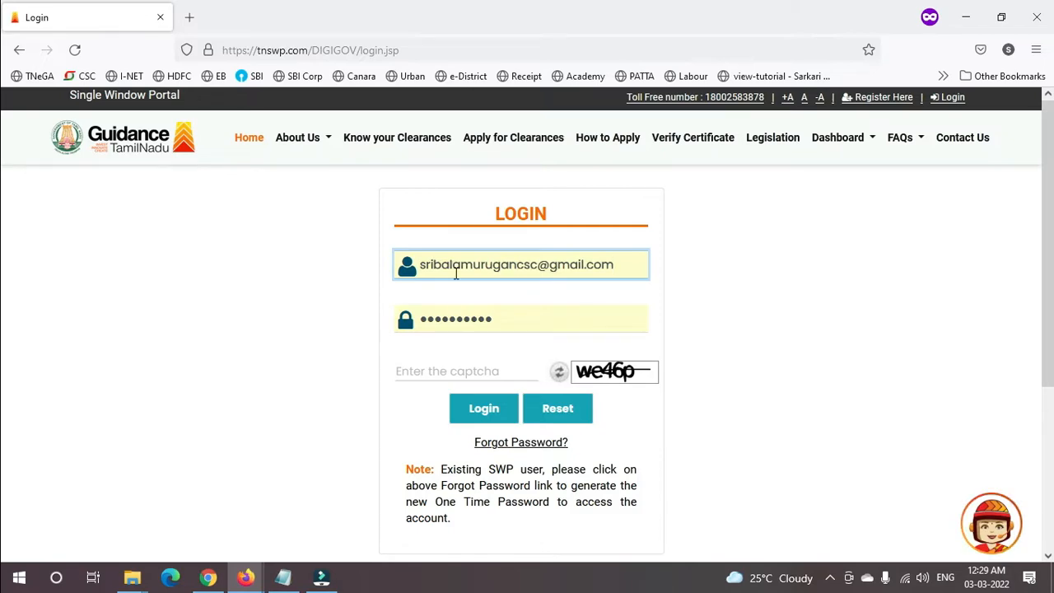
- Enter the login captcha, sign in, and decline Firefox's offer to update the saved login
{"action": "left_click", "coordinate": [447, 371]}
{"action": "type", "text": "w"}
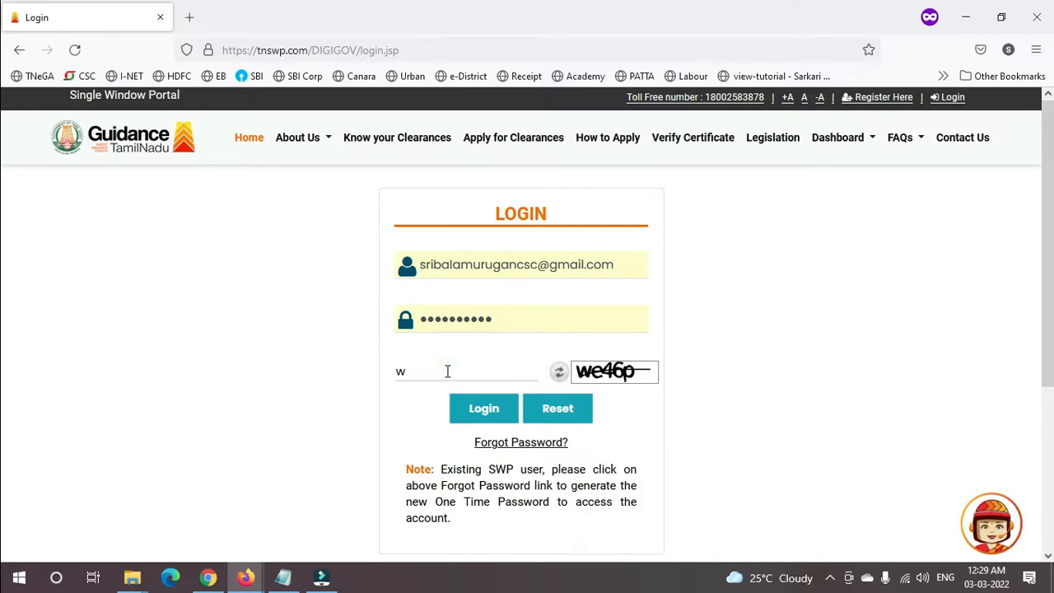
{"action": "type", "text": "e46p"}
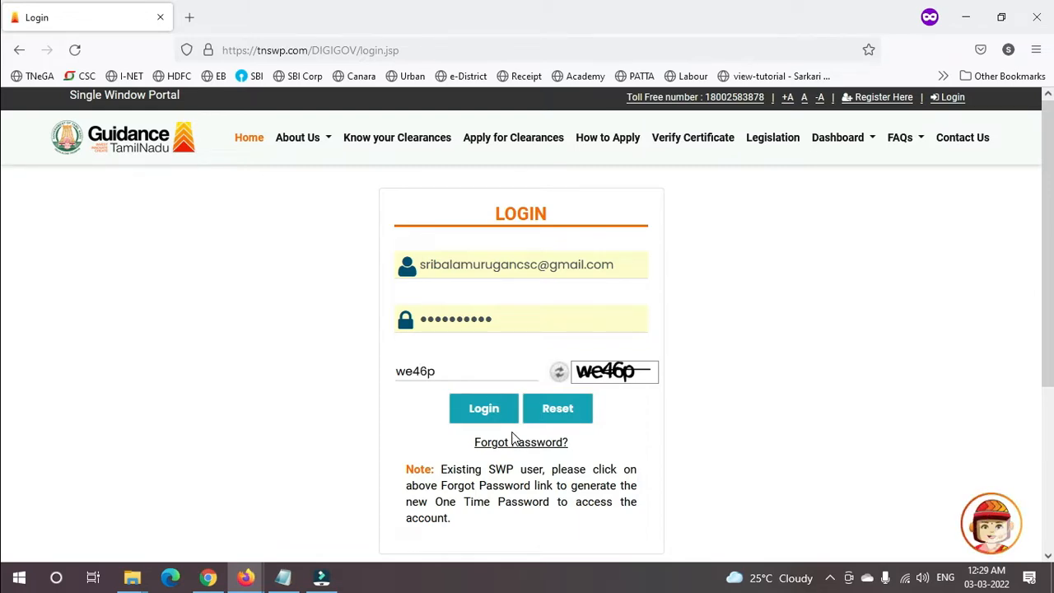
{"action": "left_click", "coordinate": [491, 411]}
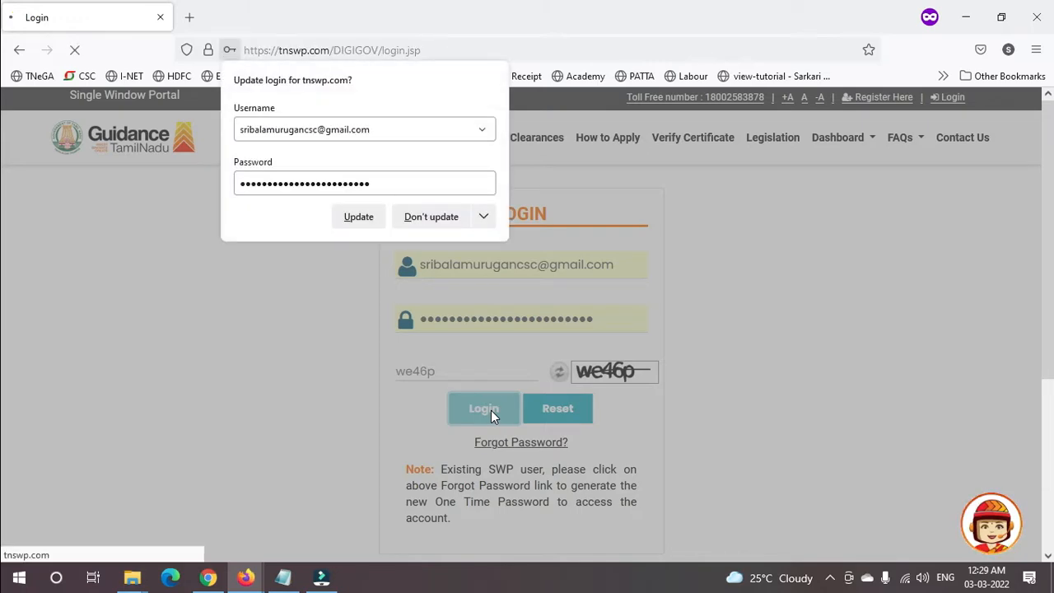
{"action": "left_click", "coordinate": [446, 219]}
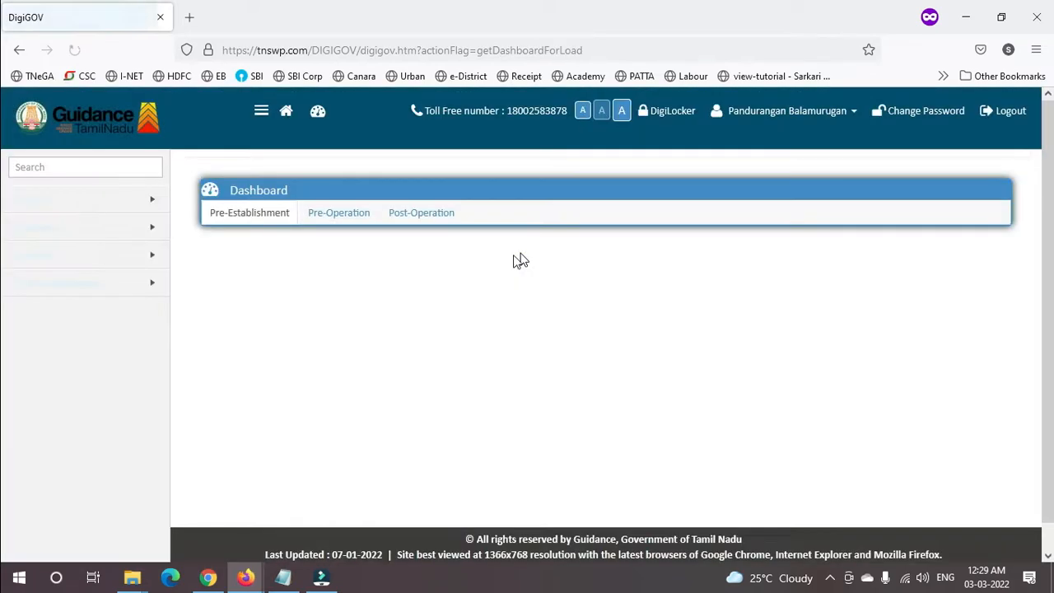
- Open the Combined Application Form from the Dashboard's first sidebar submenu
{"action": "mouse_move", "coordinate": [138, 205]}
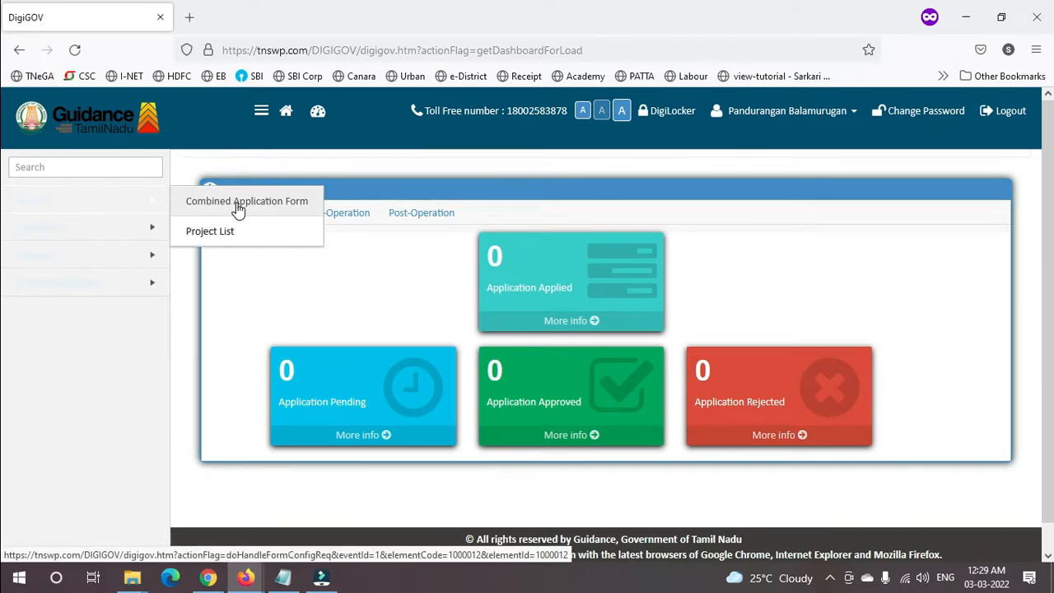
{"action": "left_click", "coordinate": [237, 208]}
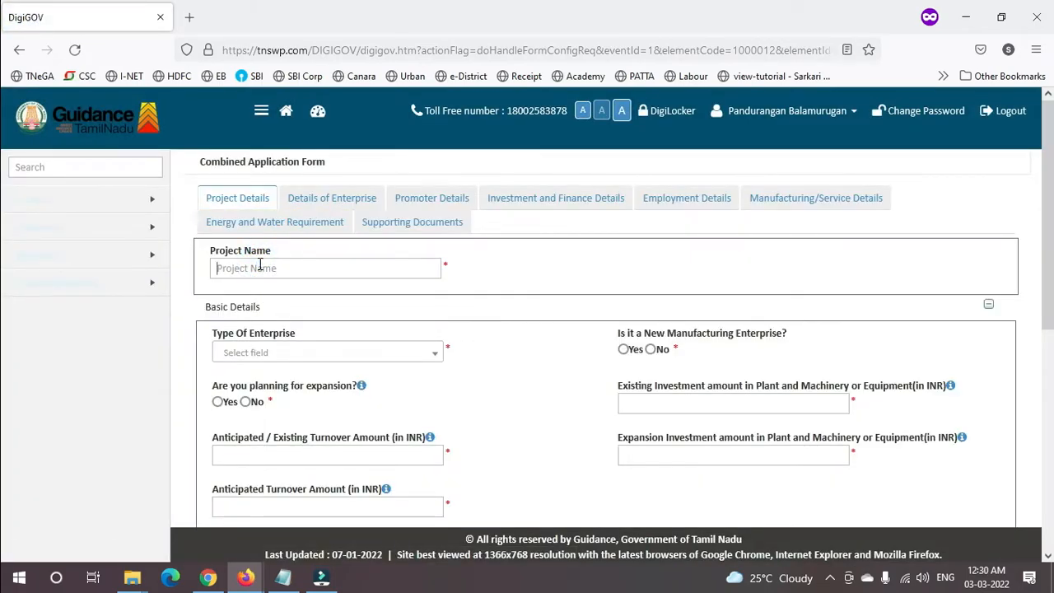
- Enter project name 'TEst Me', set a new Service enterprise, and fill the investment amount
{"action": "left_click", "coordinate": [259, 268]}
{"action": "type", "text": "TEst Medical shop"}
{"action": "left_click", "coordinate": [330, 356]}
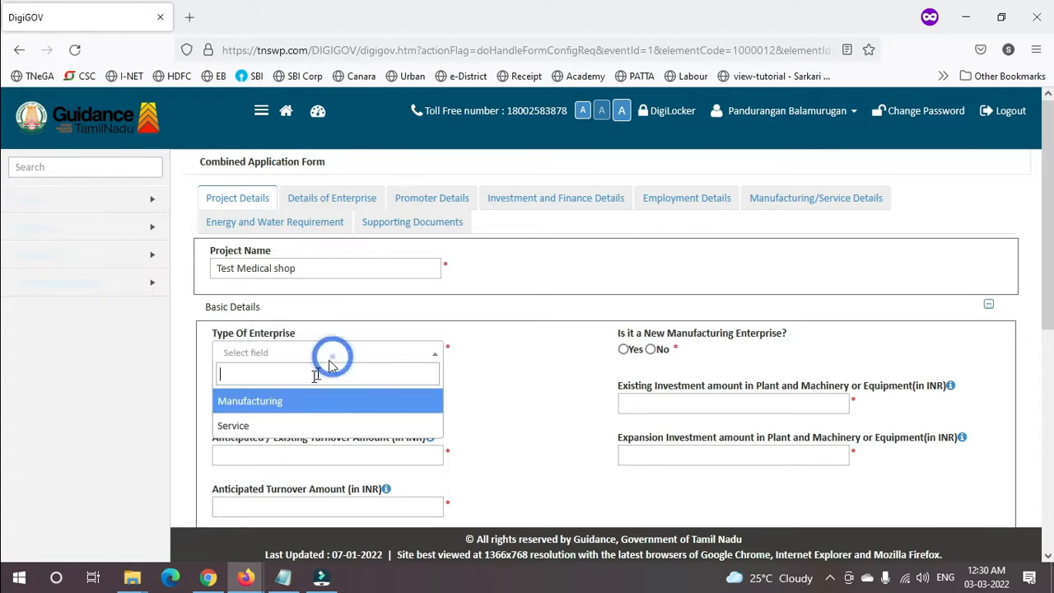
{"action": "left_click", "coordinate": [277, 425]}
{"action": "left_click", "coordinate": [623, 349]}
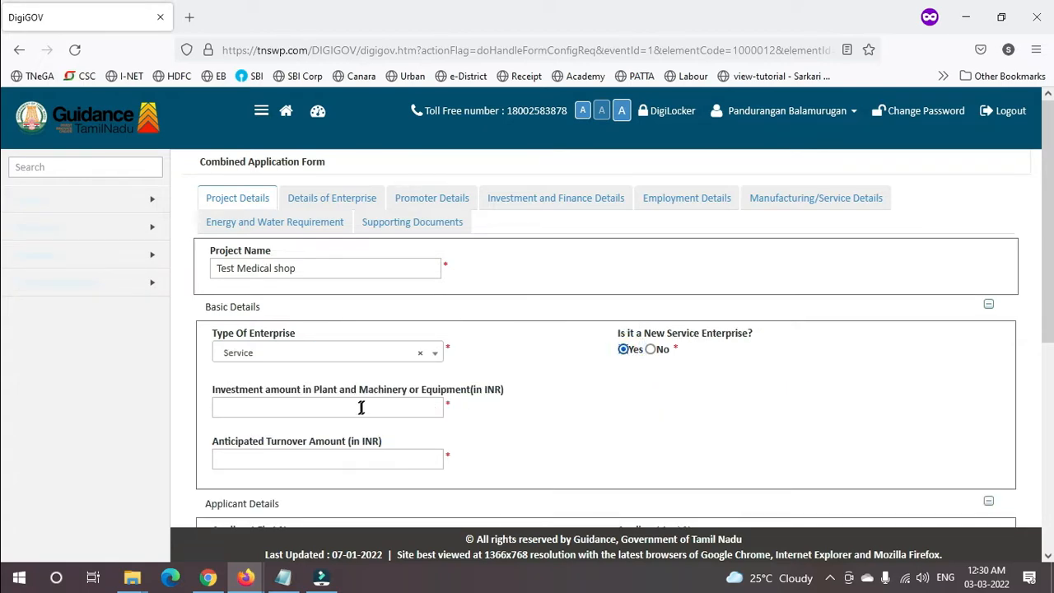
{"action": "left_click", "coordinate": [360, 409]}
{"action": "key", "text": "Tab"}
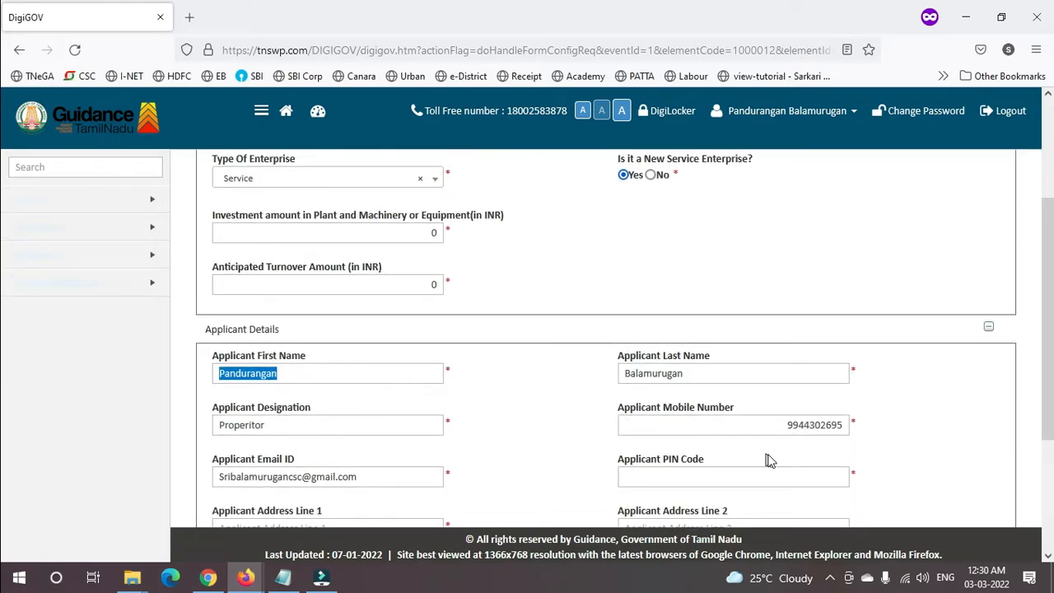
- Clear the old applicant mobile number and e-mail ID, dismissing the pincode warning
{"action": "double_click", "coordinate": [745, 423]}
{"action": "key", "text": "BackSpace"}
{"action": "key", "text": "Tab"}
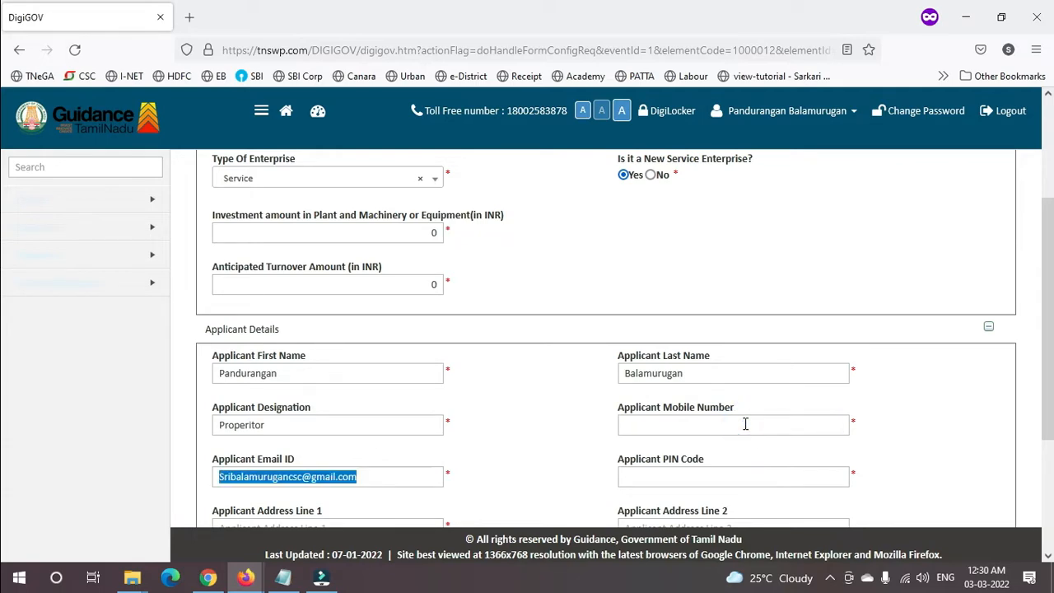
{"action": "key", "text": "BackSpace"}
{"action": "left_click", "coordinate": [745, 423]}
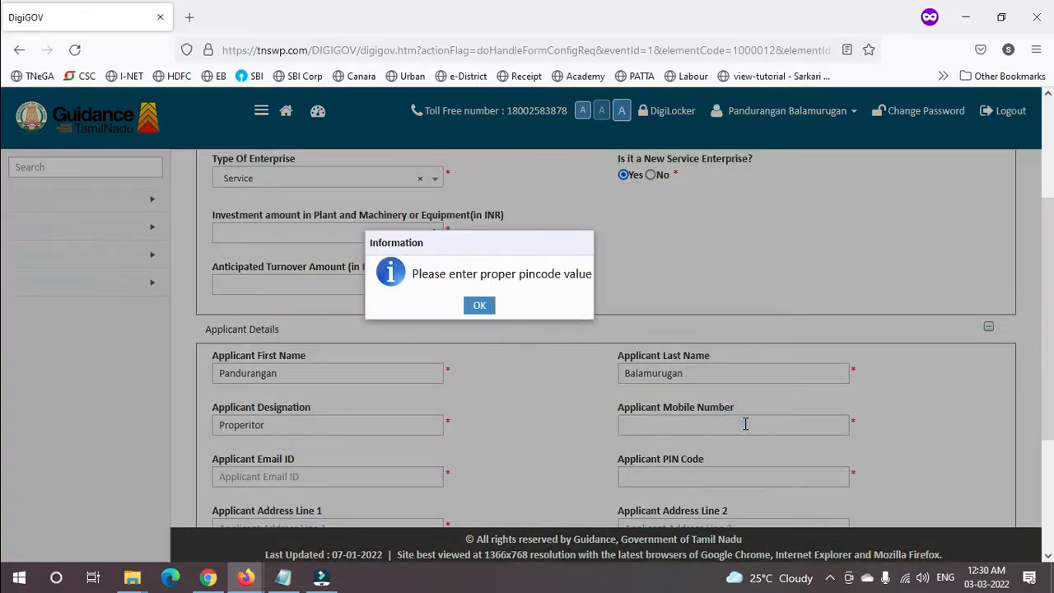
{"action": "left_click", "coordinate": [478, 304]}
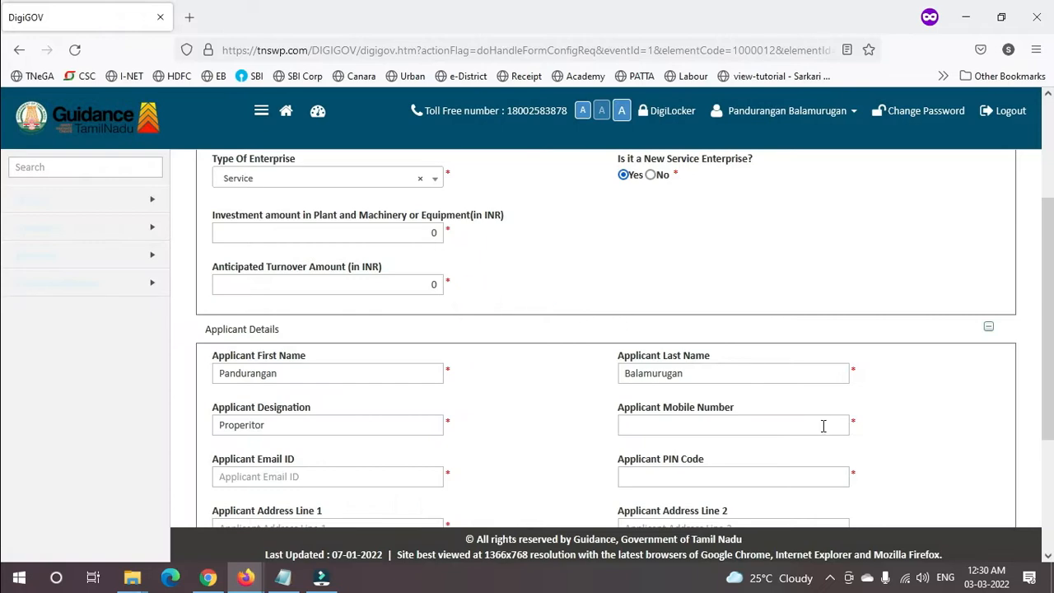
- Enter the new applicant mobile number, e-mail ID and PIN code
{"action": "left_click", "coordinate": [814, 426]}
{"action": "key", "text": "Tab"}
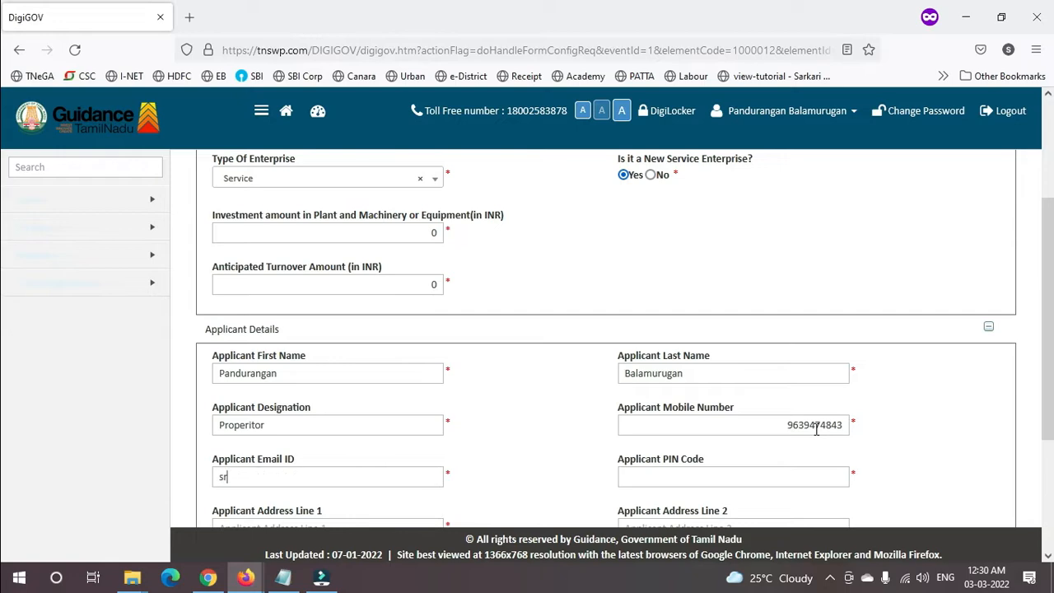
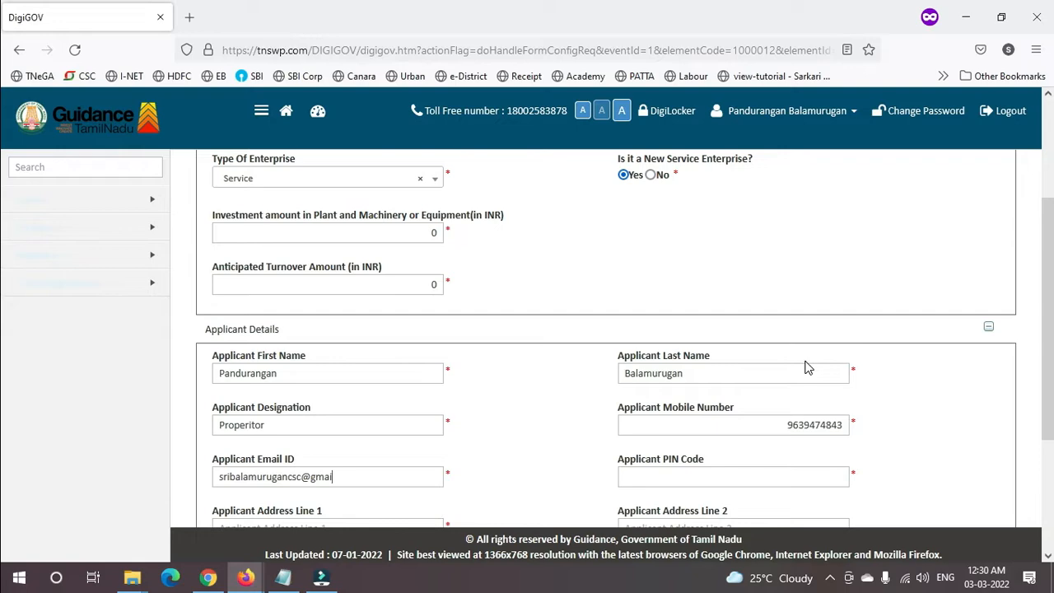
{"action": "key", "text": "Tab"}
{"action": "type", "text": "607005"}
{"action": "key", "text": "Tab"}
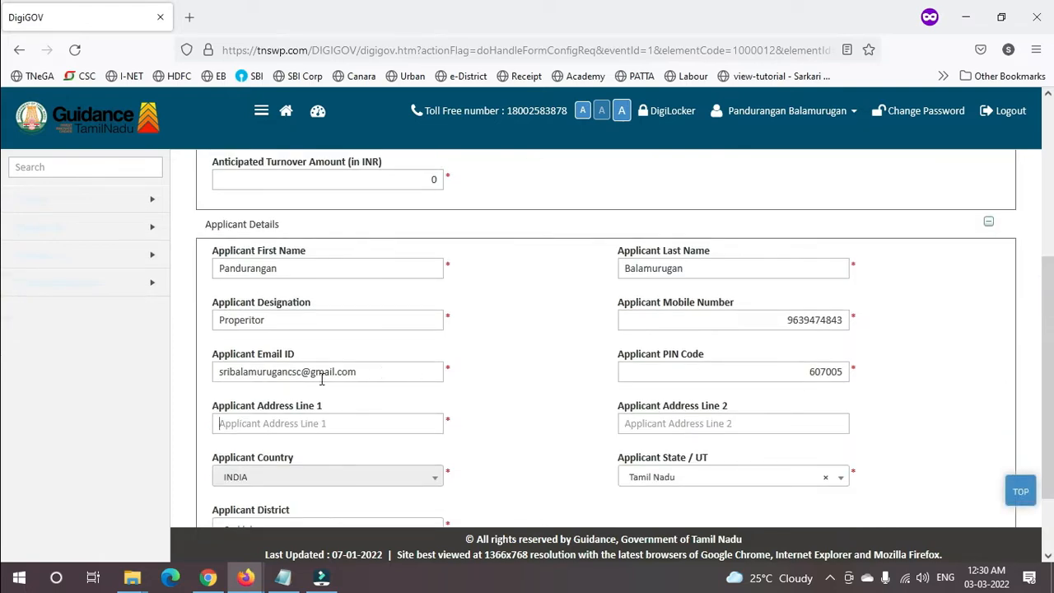
- Fill applicant Address Lines 1 and 2, then advance to Details of Enterprise
{"action": "left_click", "coordinate": [291, 423]}
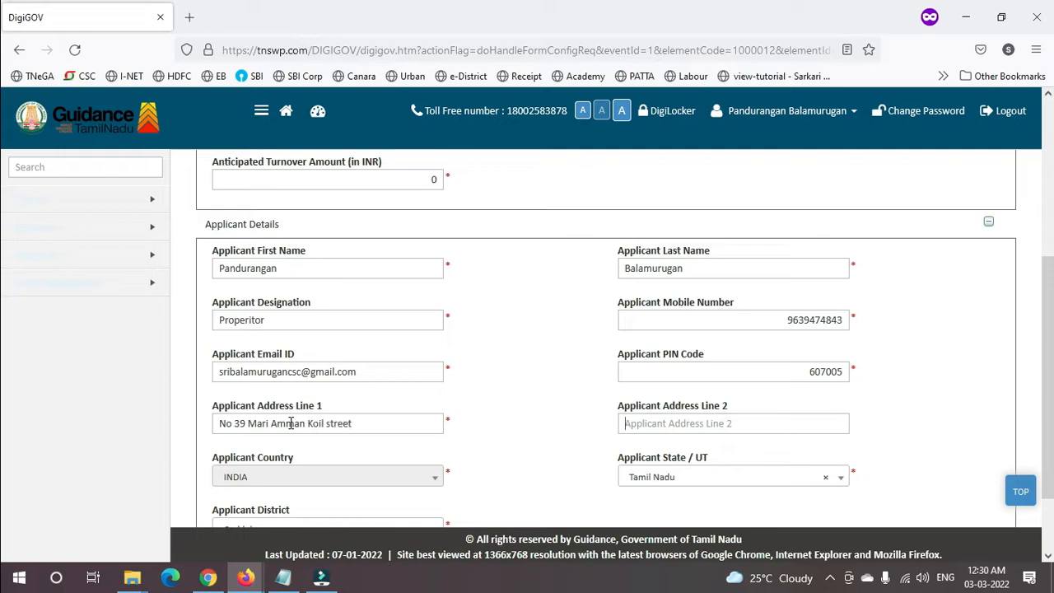
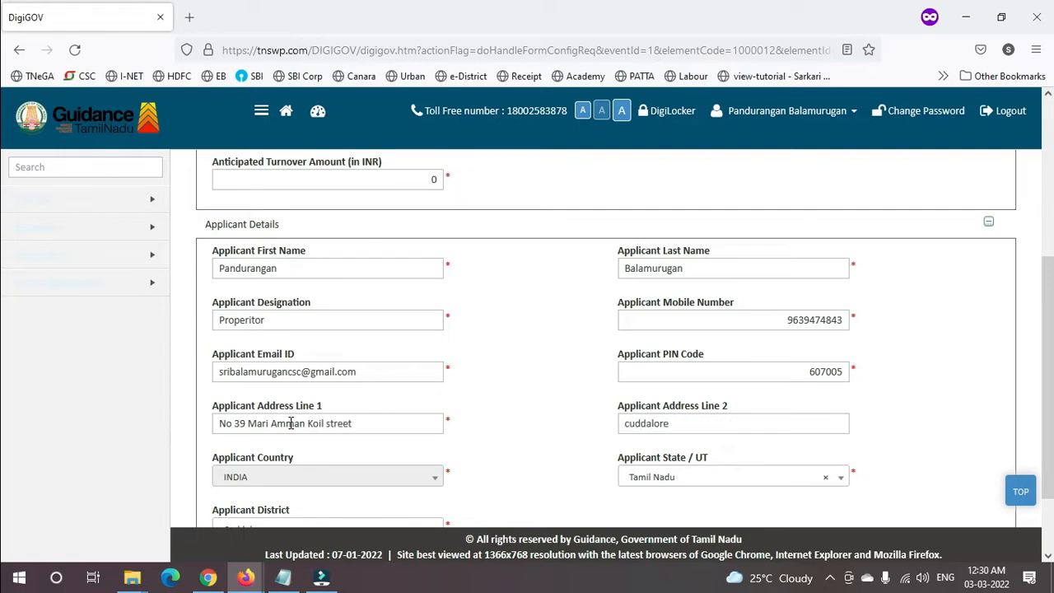
{"action": "left_click_drag", "start_coordinate": [1050, 363], "coordinate": [1052, 478]}
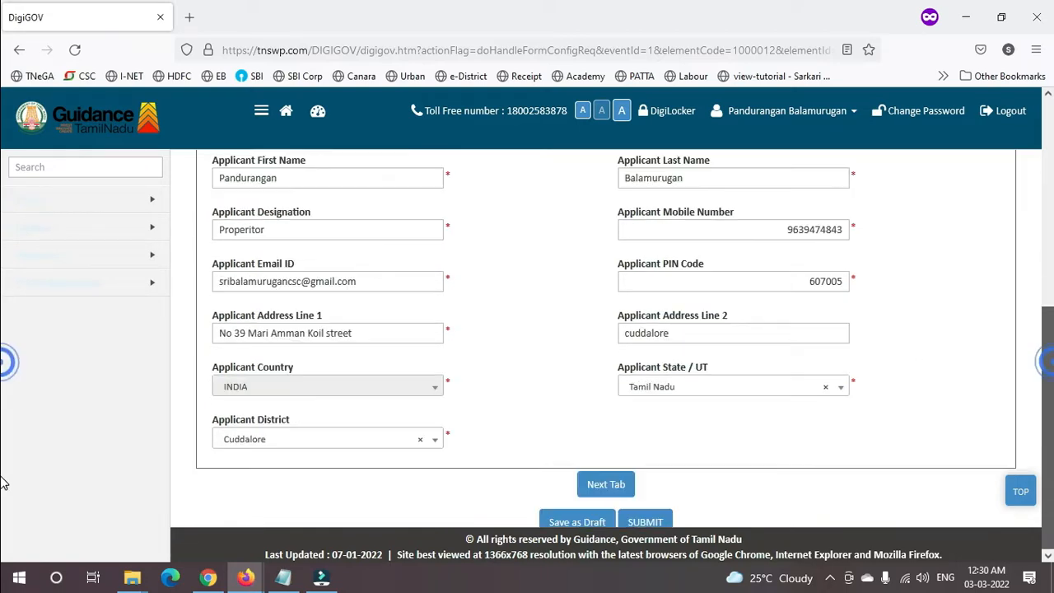
{"action": "left_click", "coordinate": [623, 496]}
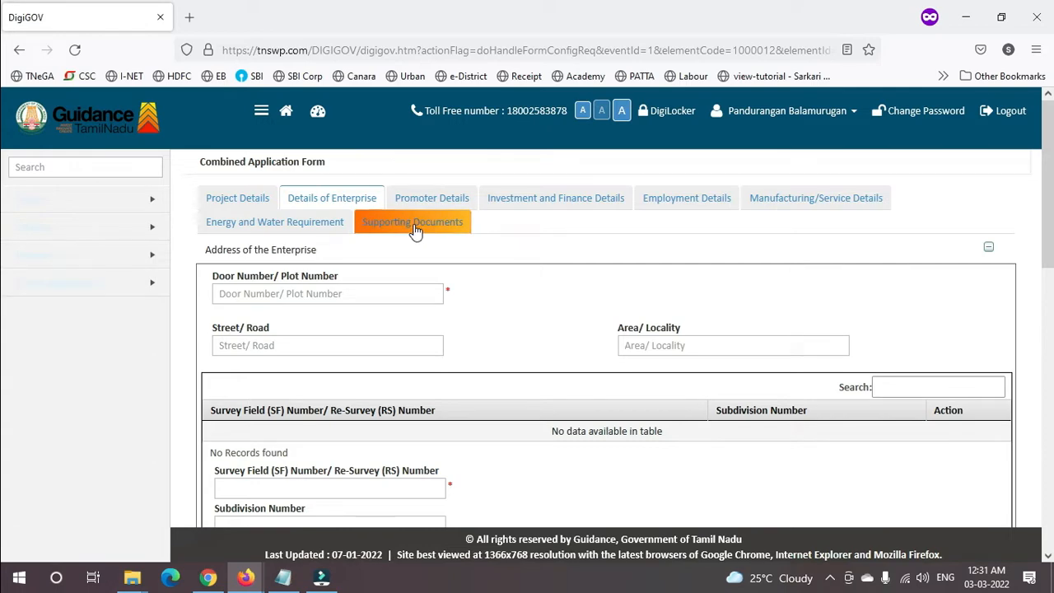
- Enter the enterprise door number and street, and add survey number 39 with subdivision 0
{"action": "left_click", "coordinate": [321, 291]}
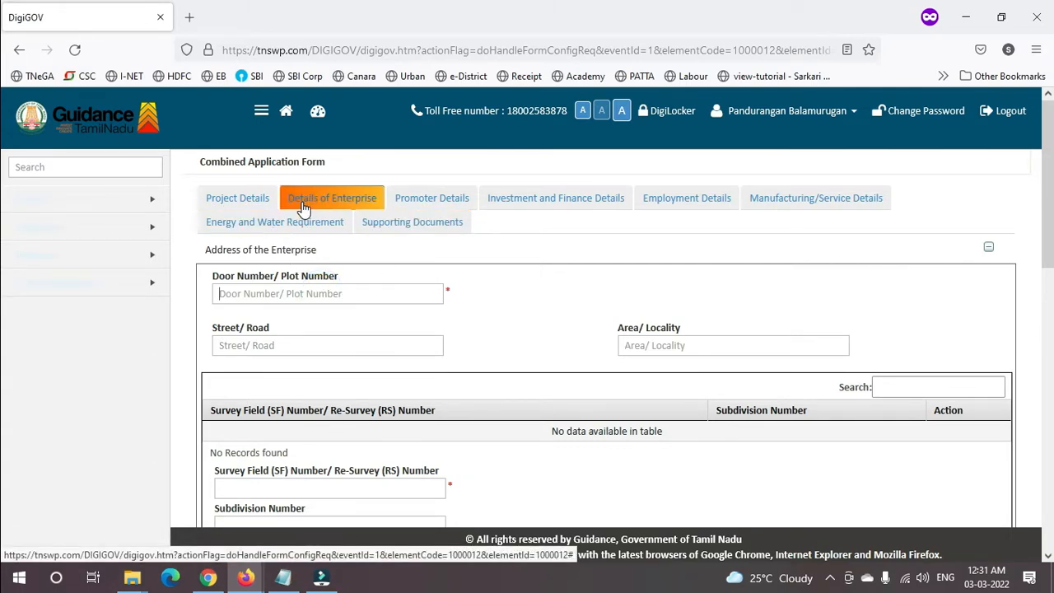
{"action": "left_click", "coordinate": [279, 296]}
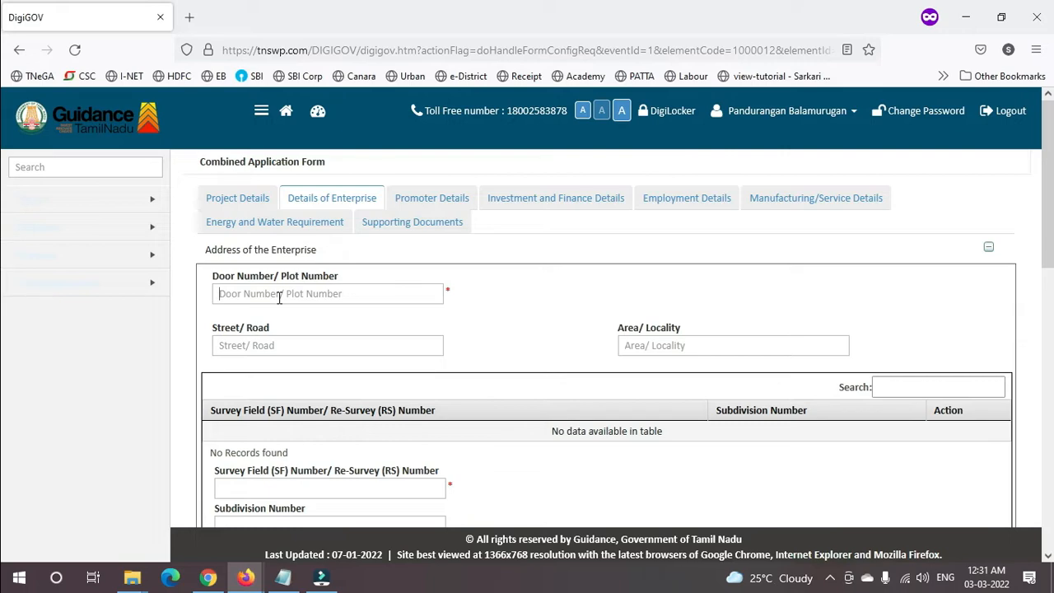
{"action": "type", "text": "NO"}
{"action": "left_click", "coordinate": [220, 295]}
{"action": "type", "text": "Door "}
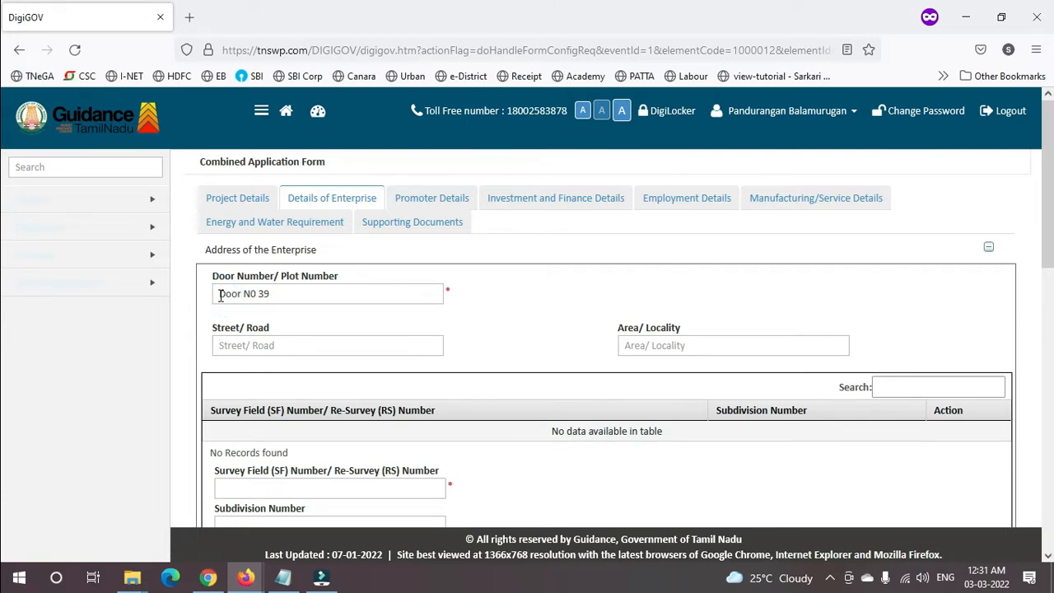
{"action": "type", "text": "Mari Amman Kovil street"}
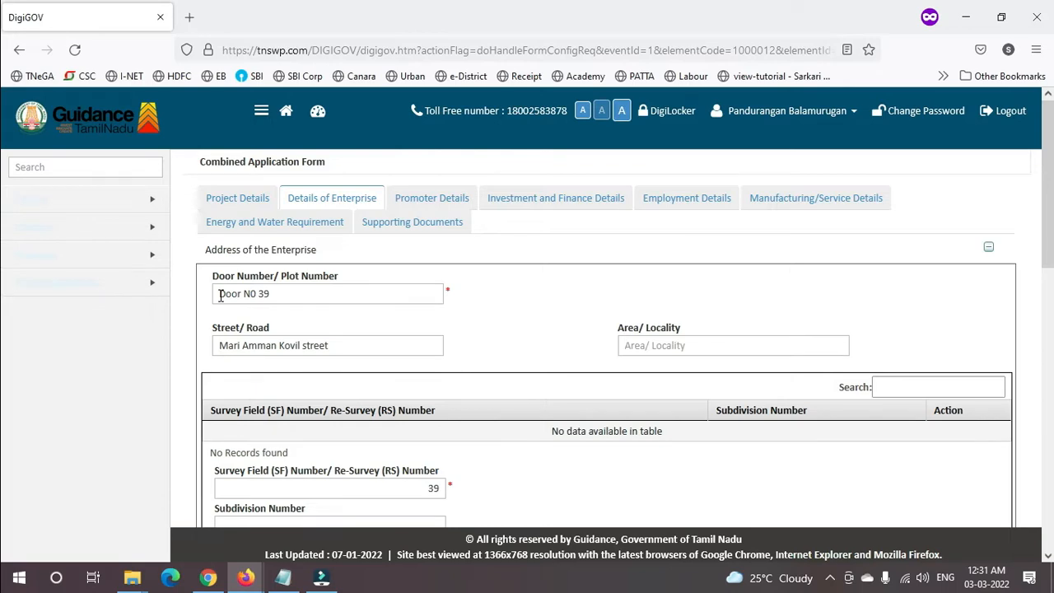
{"action": "scroll", "coordinate": [222, 303], "scroll_direction": "down", "scroll_amount": 1}
{"action": "key", "text": "Return"}
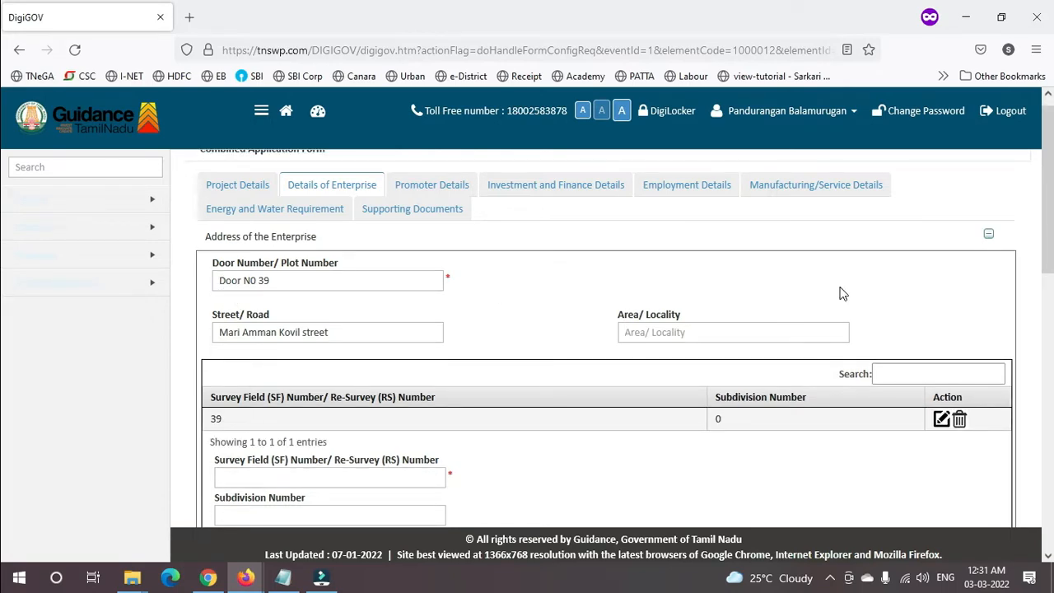
{"action": "left_click_drag", "start_coordinate": [1052, 224], "coordinate": [1052, 318]}
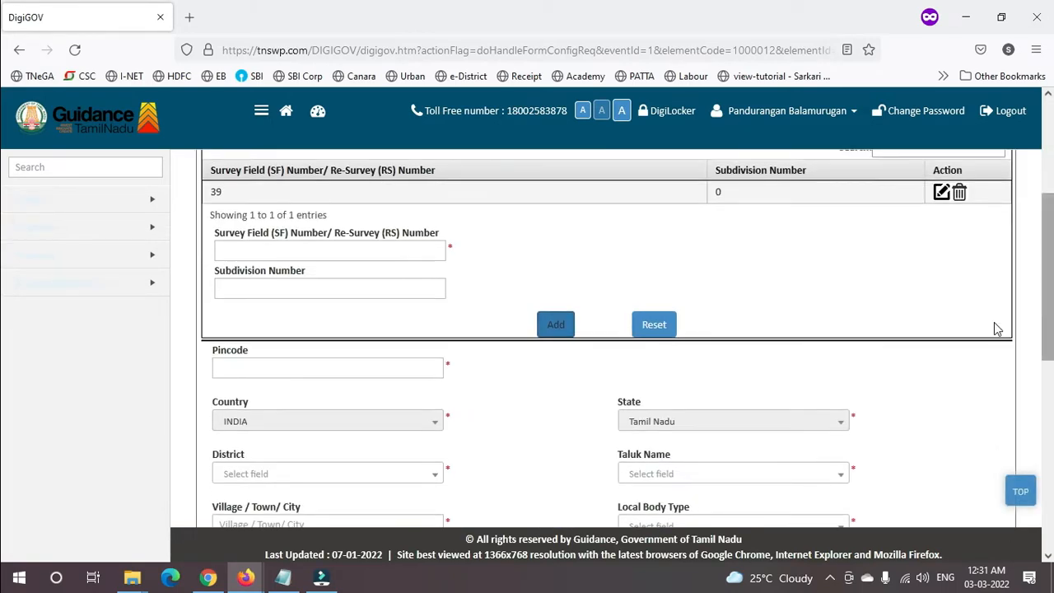
- Enter the enterprise PIN code, choose taluk Cuddalore, and fill in the village/town
{"action": "left_click", "coordinate": [385, 368]}
{"action": "type", "text": "607"}
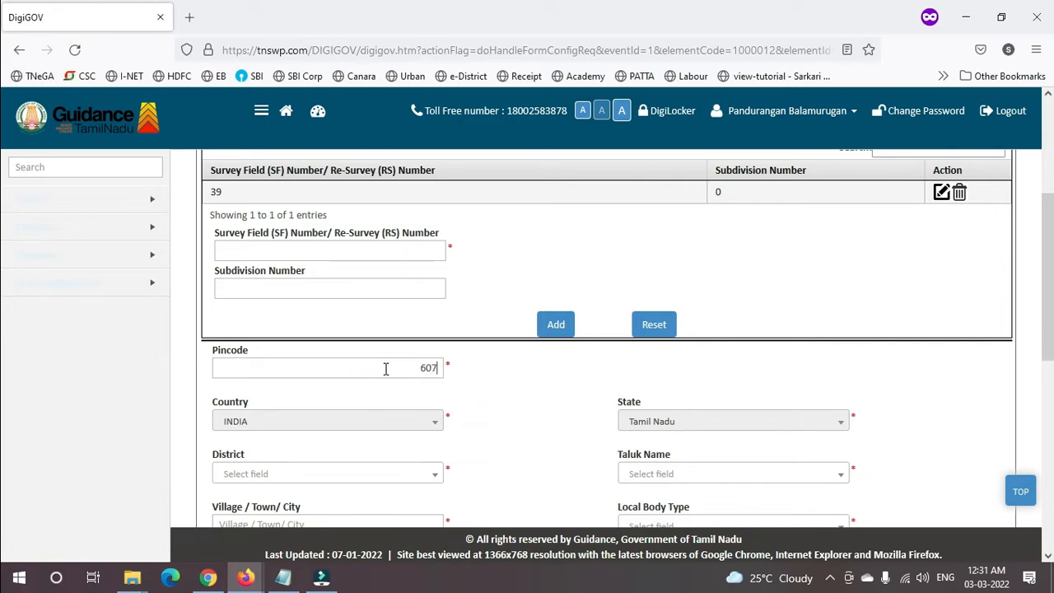
{"action": "type", "text": "005"}
{"action": "left_click", "coordinate": [643, 475]}
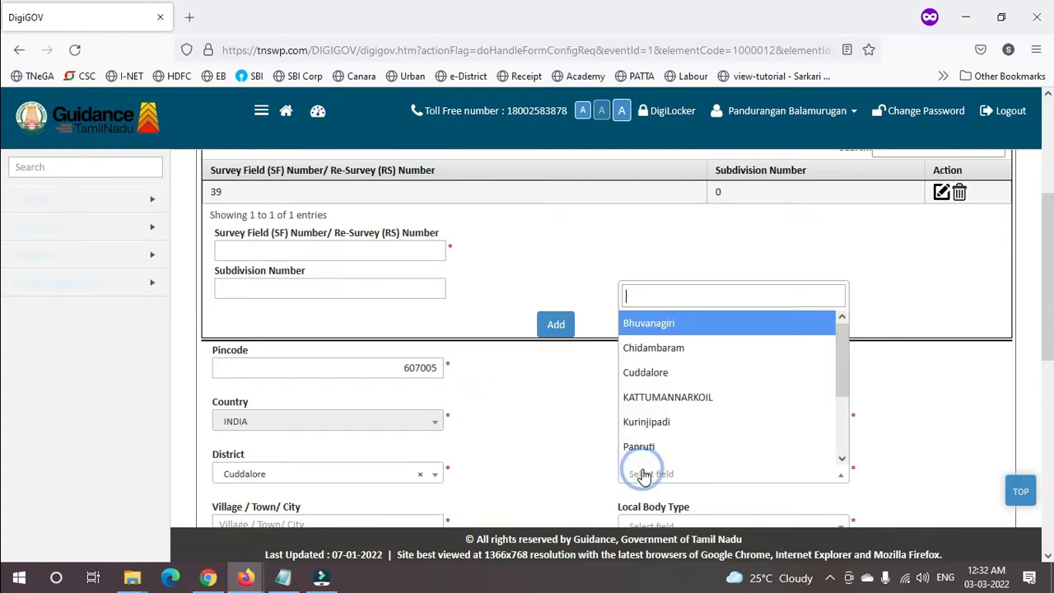
{"action": "type", "text": "cudd"}
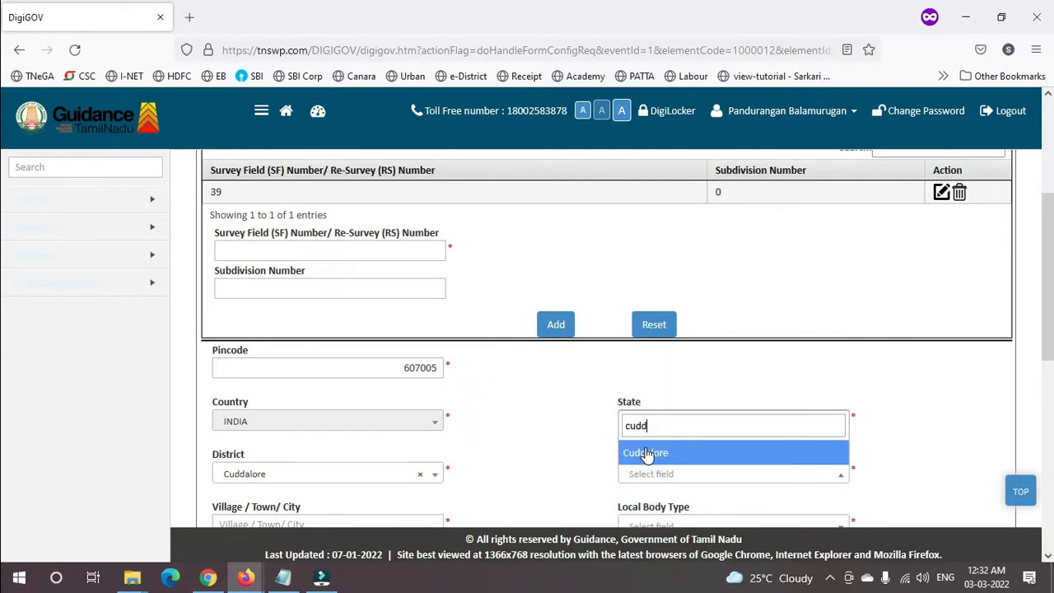
{"action": "left_click", "coordinate": [643, 452]}
{"action": "scroll", "coordinate": [2, 362], "scroll_direction": "down", "scroll_amount": 3}
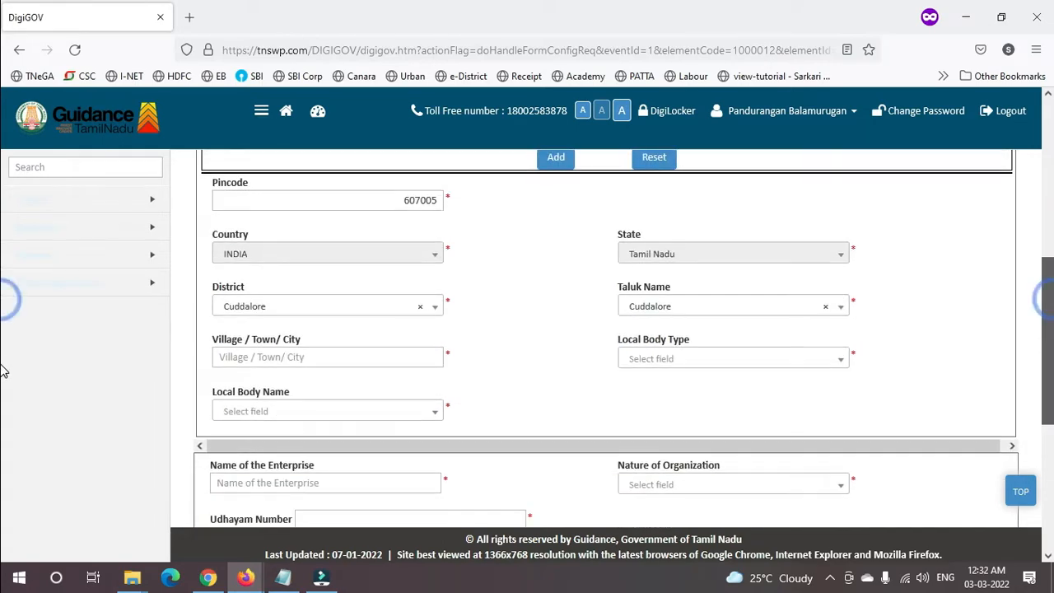
{"action": "left_click", "coordinate": [285, 324]}
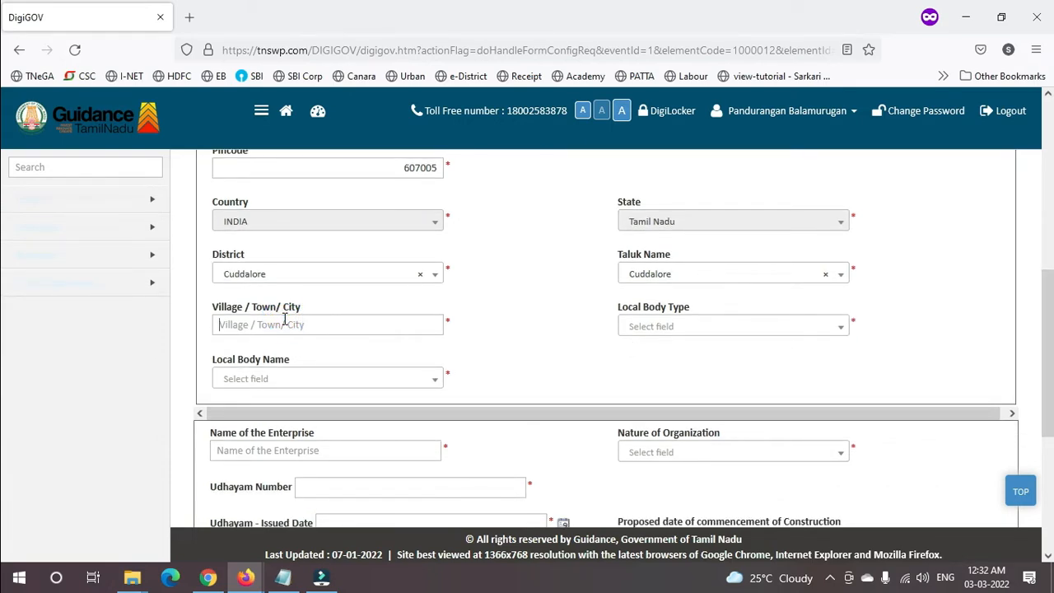
{"action": "type", "text": "cuddalore old town"}
- Set Local Body Type to MUNICIPALITY and Municipality to CUDDALORE
{"action": "left_click", "coordinate": [672, 330]}
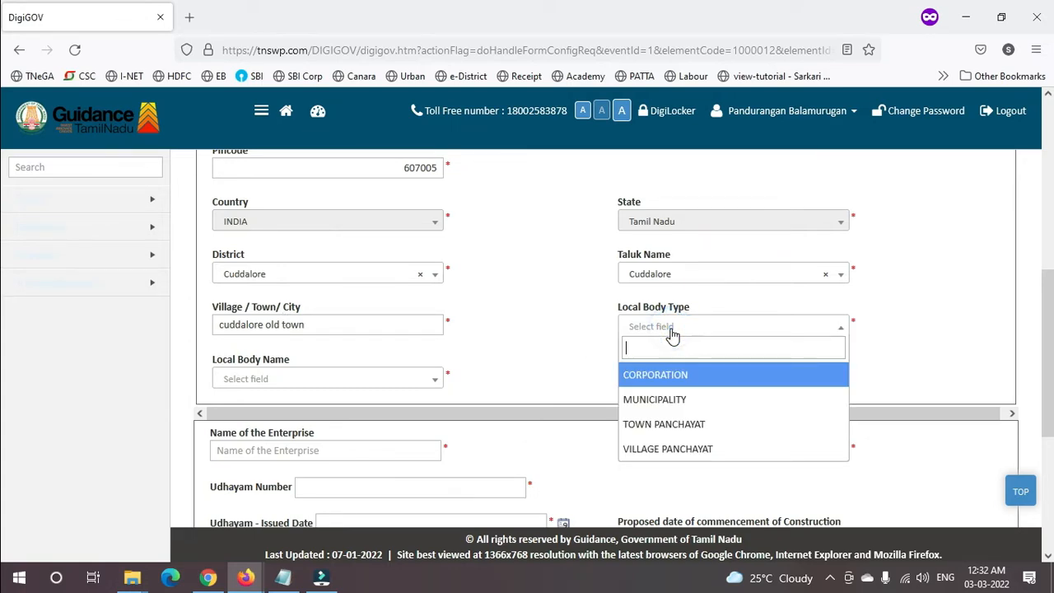
{"action": "left_click", "coordinate": [678, 400]}
{"action": "left_click", "coordinate": [329, 365]}
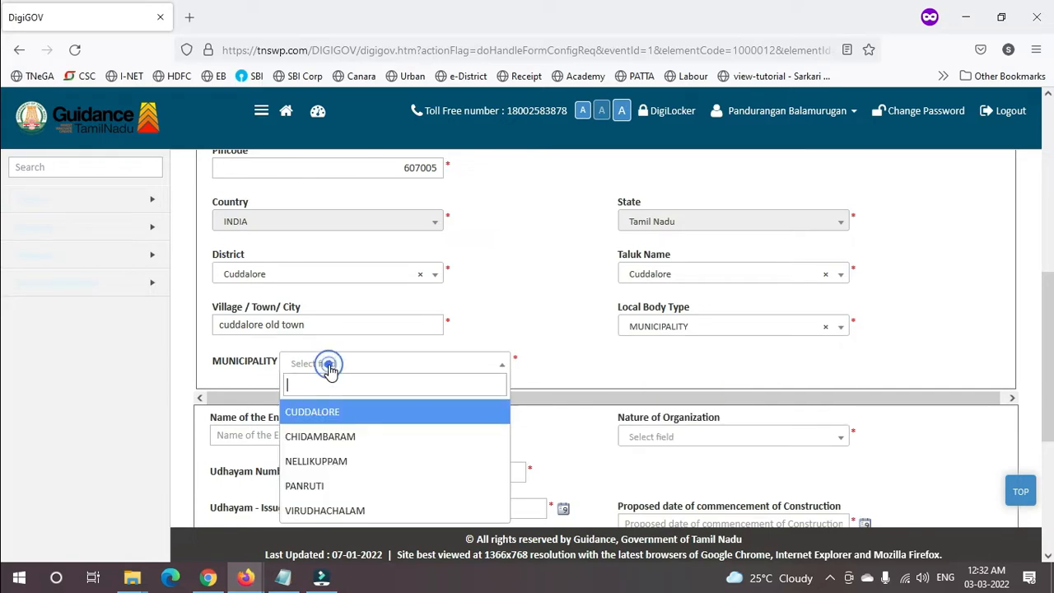
{"action": "left_click", "coordinate": [324, 416]}
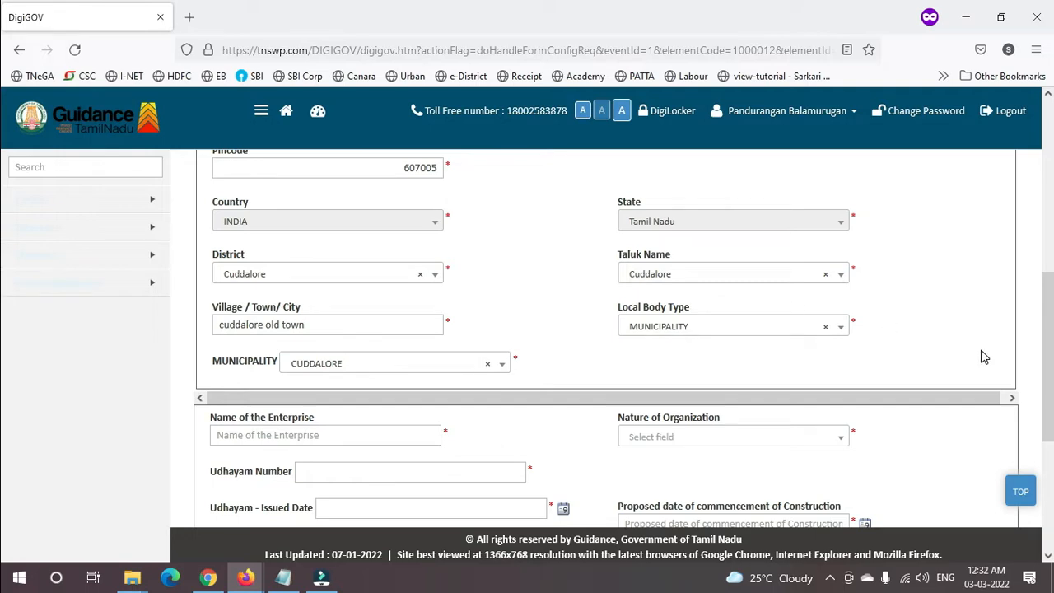
{"action": "scroll", "coordinate": [1051, 313], "scroll_direction": "up", "scroll_amount": 1}
{"action": "scroll", "coordinate": [1051, 314], "scroll_direction": "up", "scroll_amount": 3}
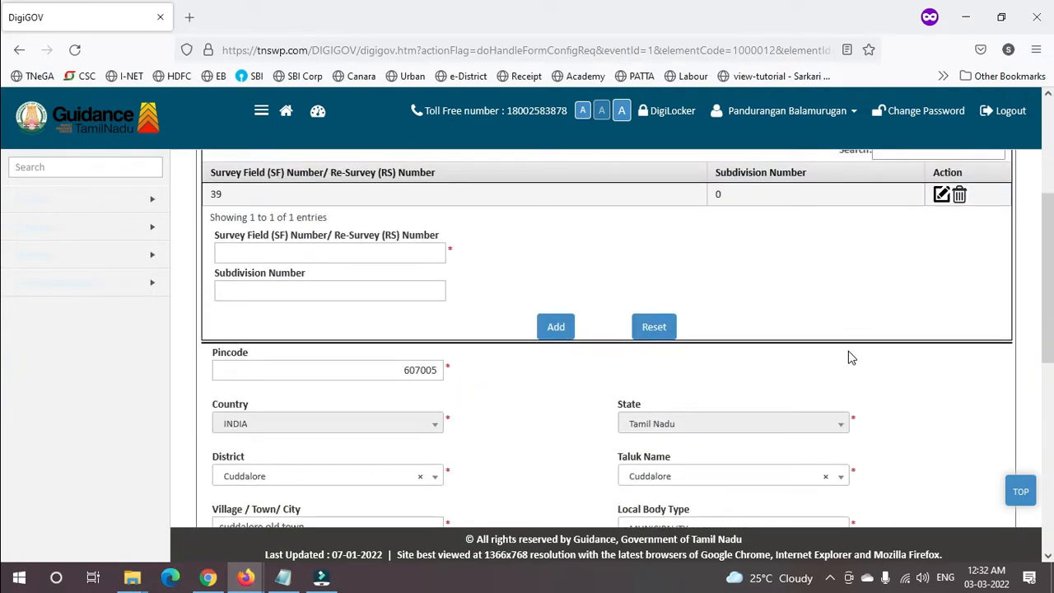
{"action": "scroll", "coordinate": [4, 329], "scroll_direction": "up", "scroll_amount": 3}
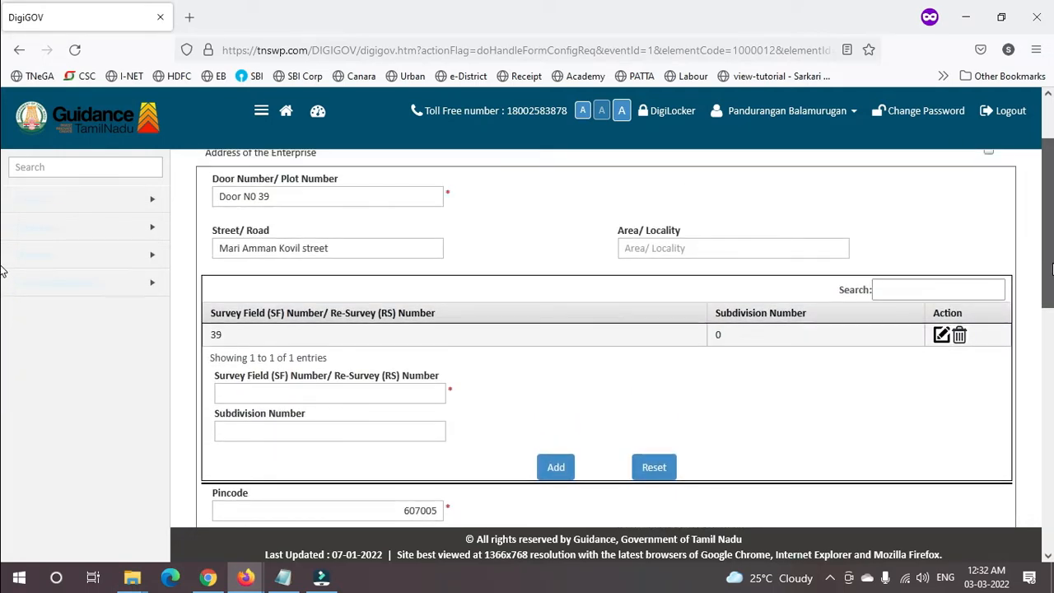
{"action": "scroll", "coordinate": [1, 280], "scroll_direction": "down", "scroll_amount": 4}
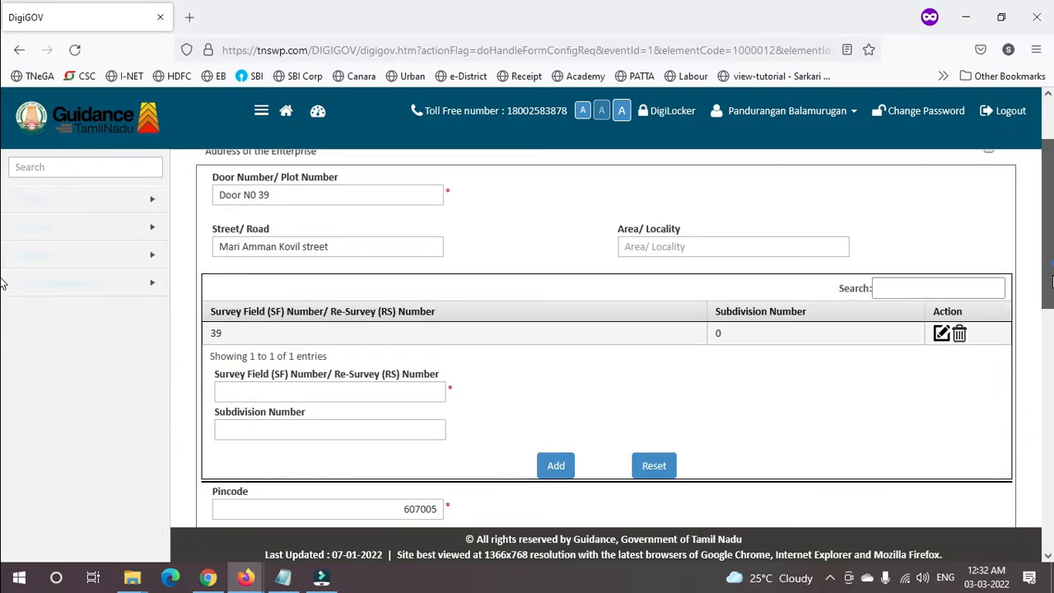
{"action": "scroll", "coordinate": [2, 373], "scroll_direction": "down", "scroll_amount": 1}
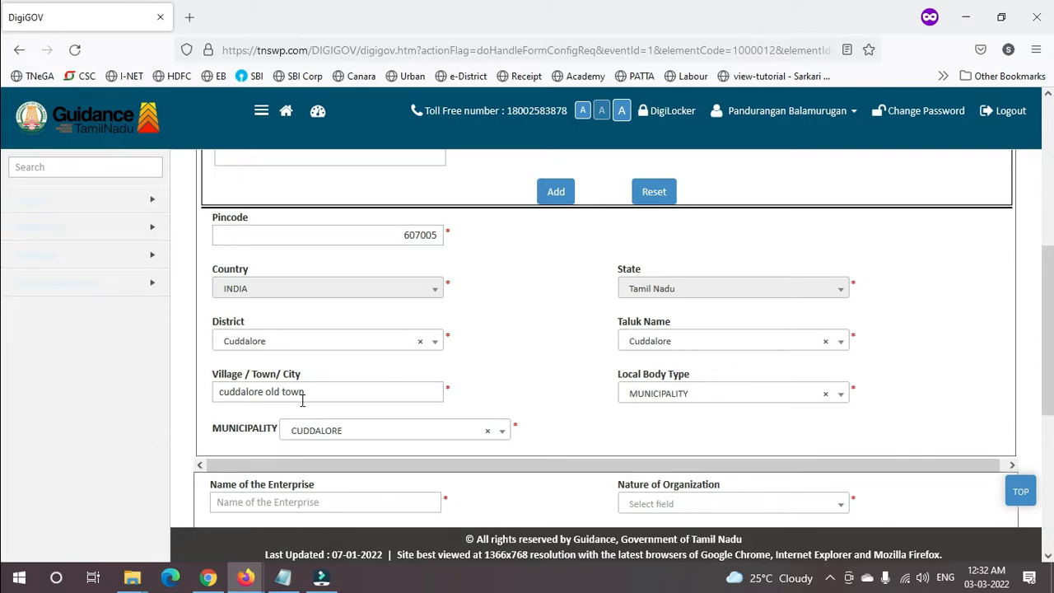
{"action": "scroll", "coordinate": [6, 289], "scroll_direction": "down", "scroll_amount": 3}
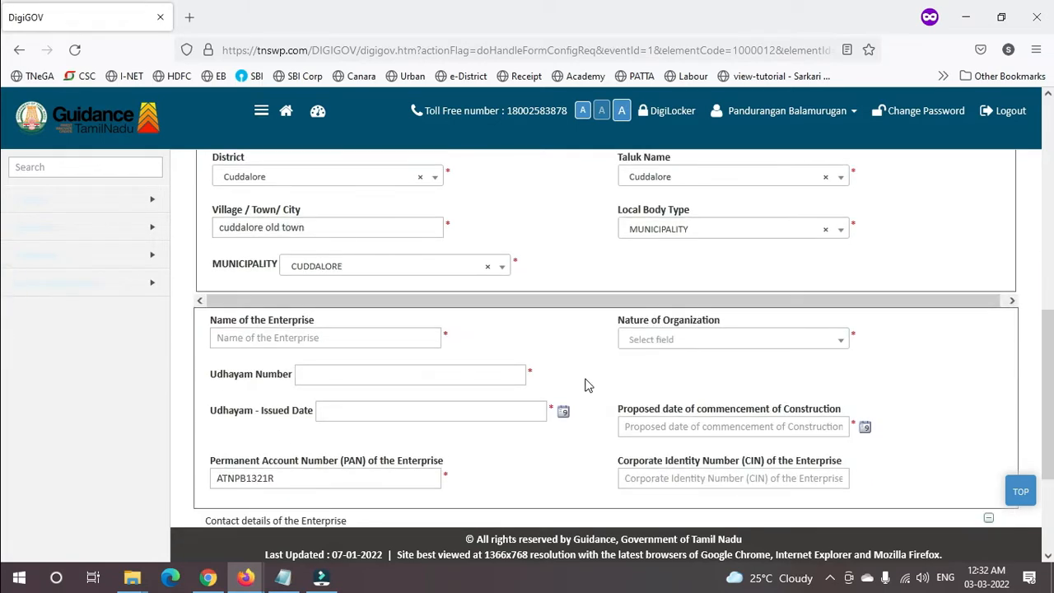
- Name the enterprise, set Nature of Organization to Proprietary, and enter the Udhayam number
{"action": "left_click", "coordinate": [341, 336]}
{"action": "type", "text": "Test Medical Shop"}
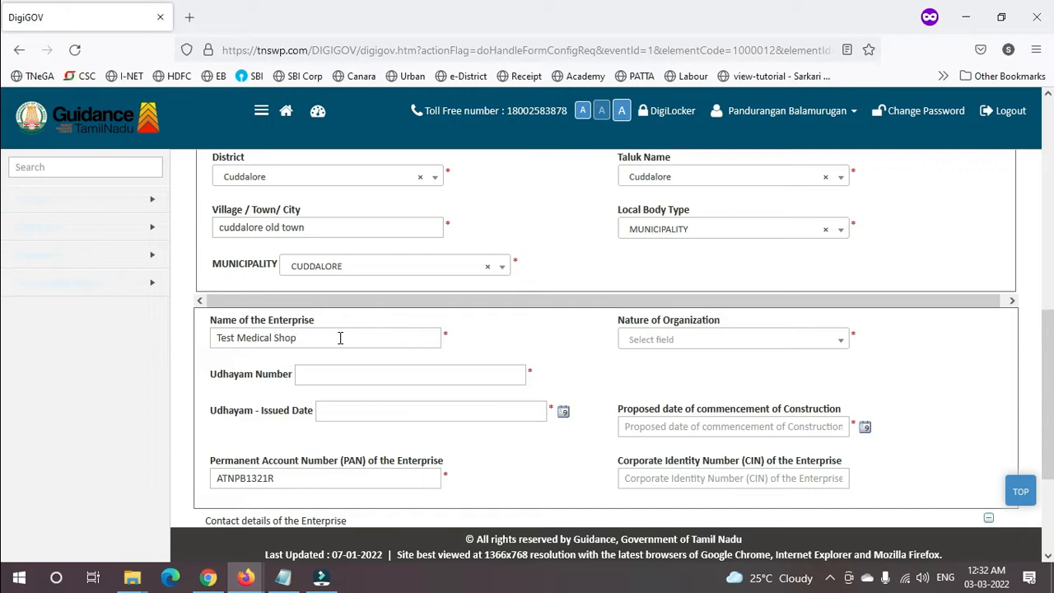
{"action": "left_click", "coordinate": [771, 340]}
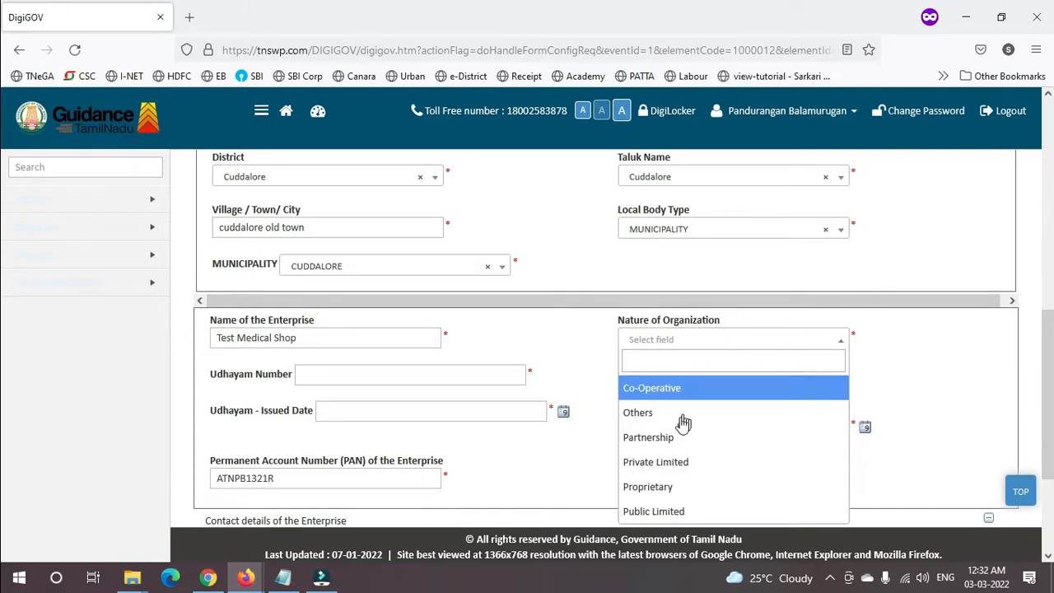
{"action": "left_click", "coordinate": [665, 488]}
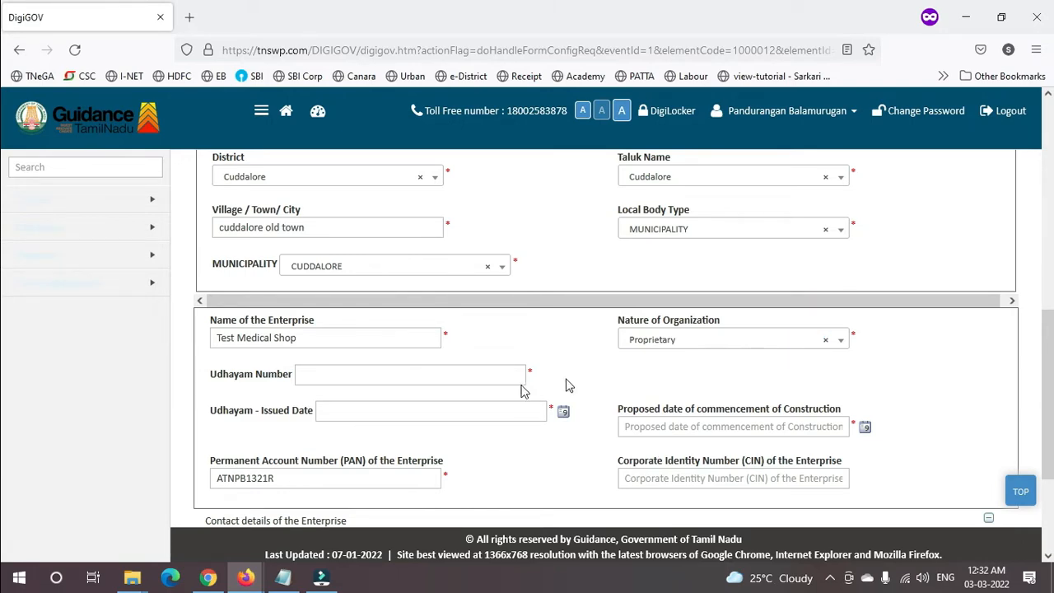
{"action": "left_click", "coordinate": [380, 380]}
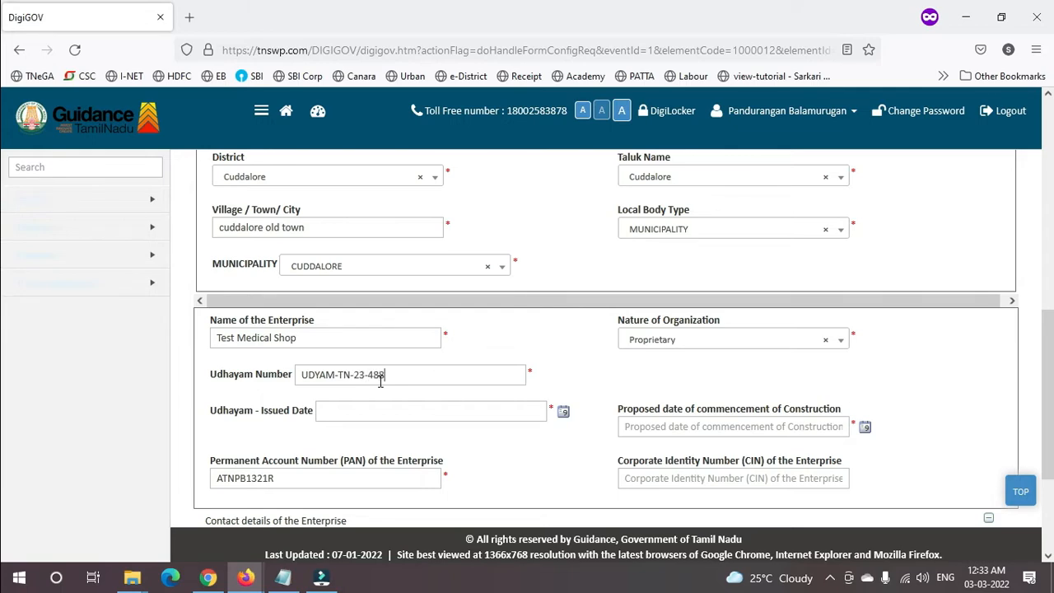
{"action": "type", "text": "75849752`"}
- Set Udhayam issue date 11/03/2020 and proposed commencement date 03/03/2022
{"action": "left_click", "coordinate": [565, 412]}
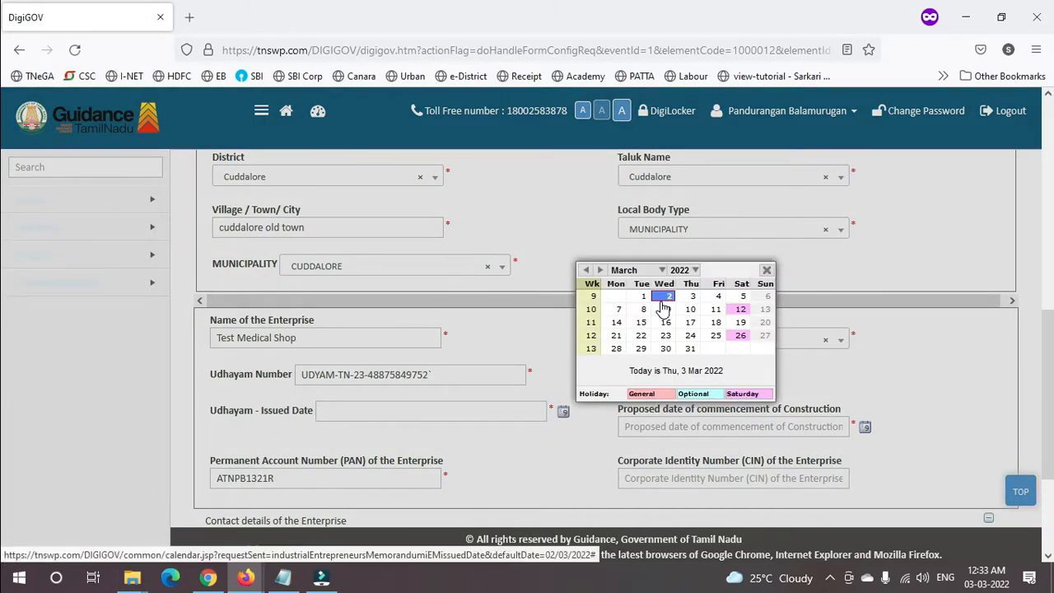
{"action": "left_click", "coordinate": [680, 270]}
{"action": "left_click", "coordinate": [675, 308]}
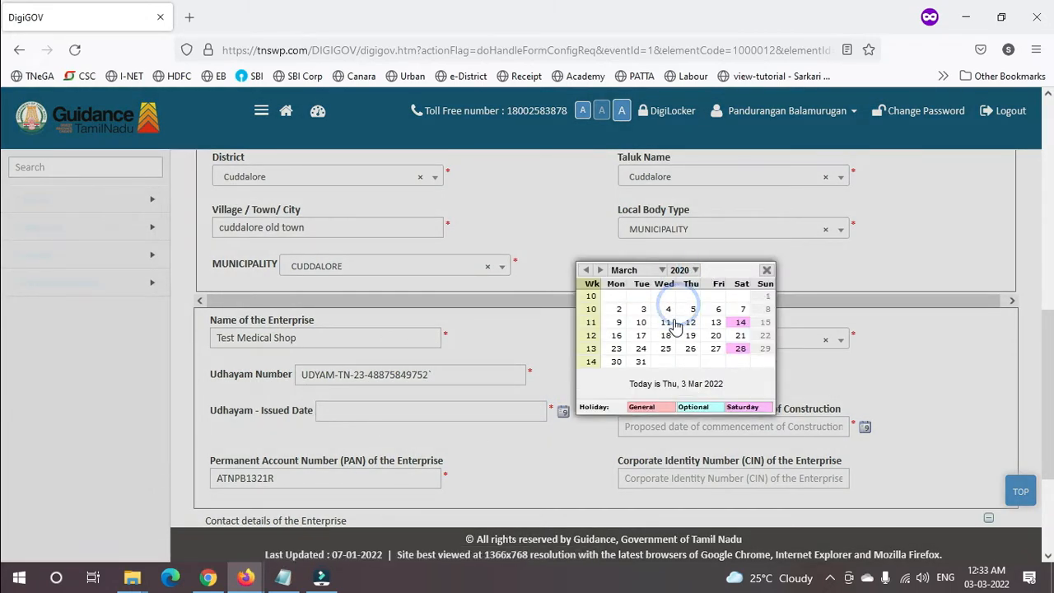
{"action": "left_click", "coordinate": [665, 322]}
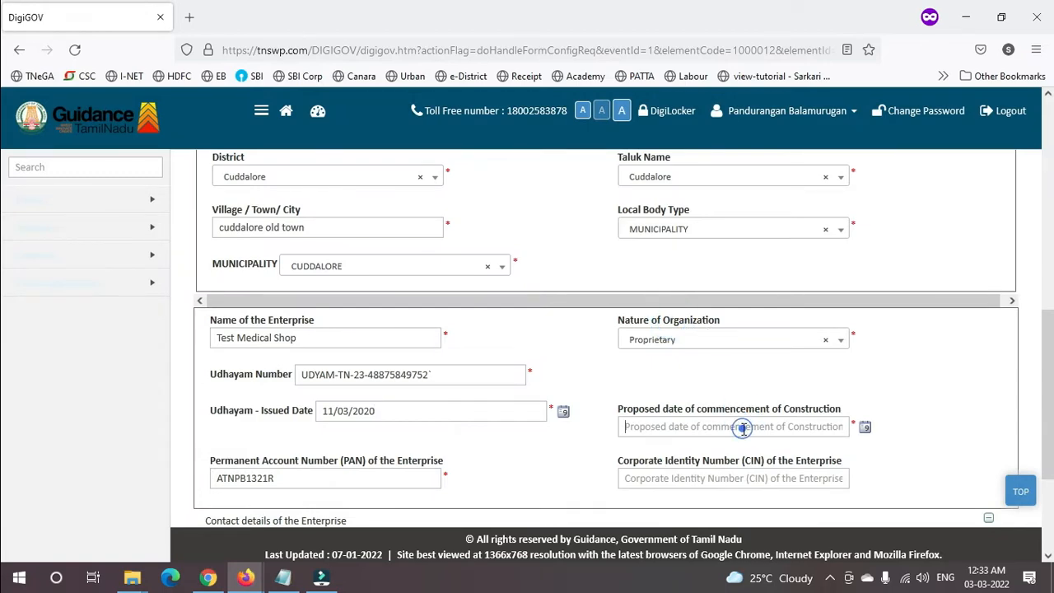
{"action": "left_click", "coordinate": [864, 427]}
{"action": "left_click", "coordinate": [865, 427]}
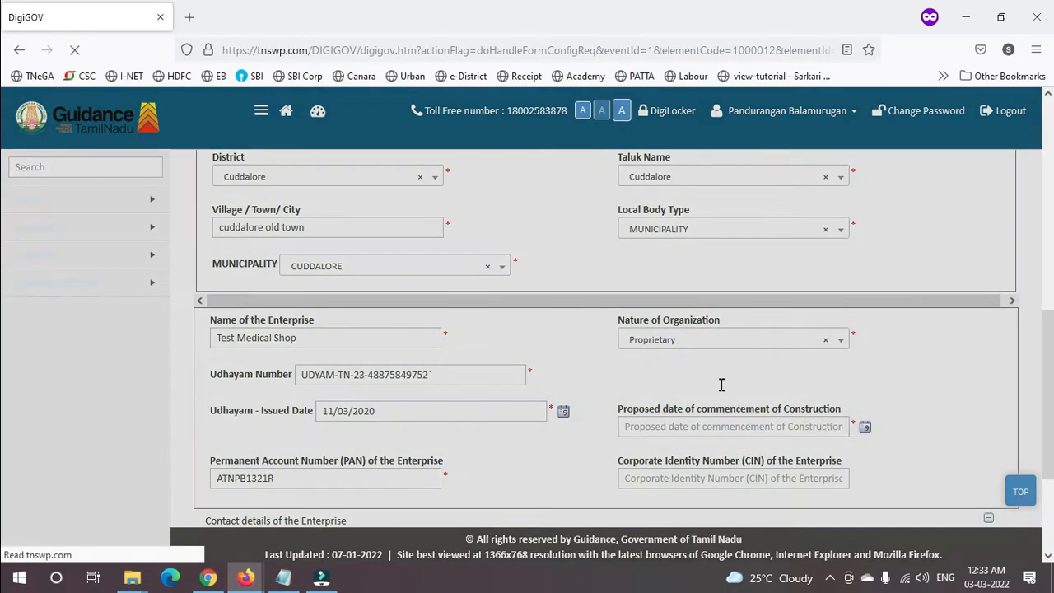
{"action": "left_click", "coordinate": [774, 309]}
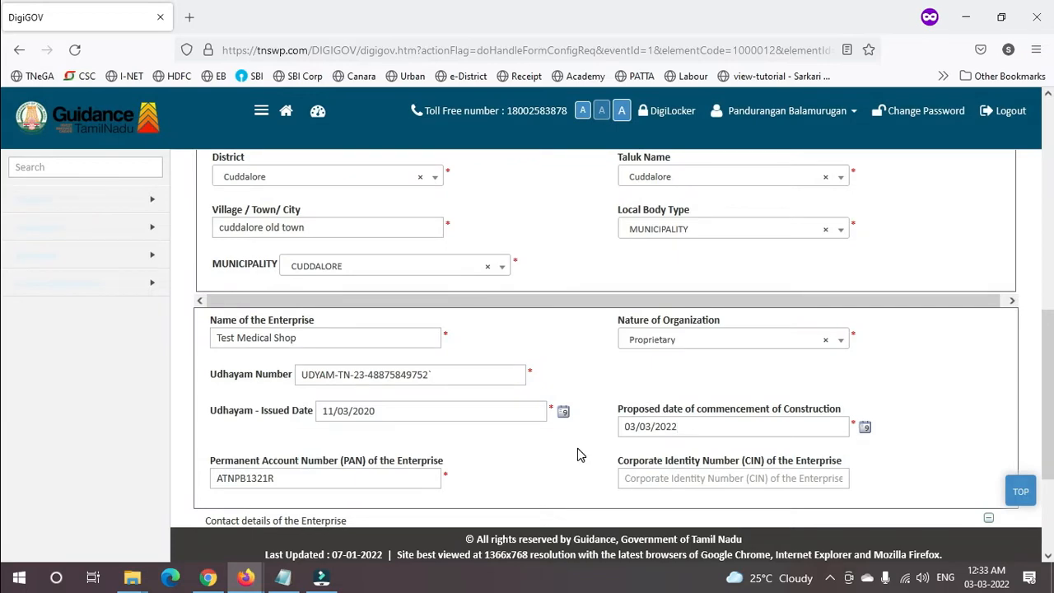
- Replace the enterprise PAN with the new value
{"action": "left_click_drag", "start_coordinate": [281, 481], "coordinate": [9, 431]}
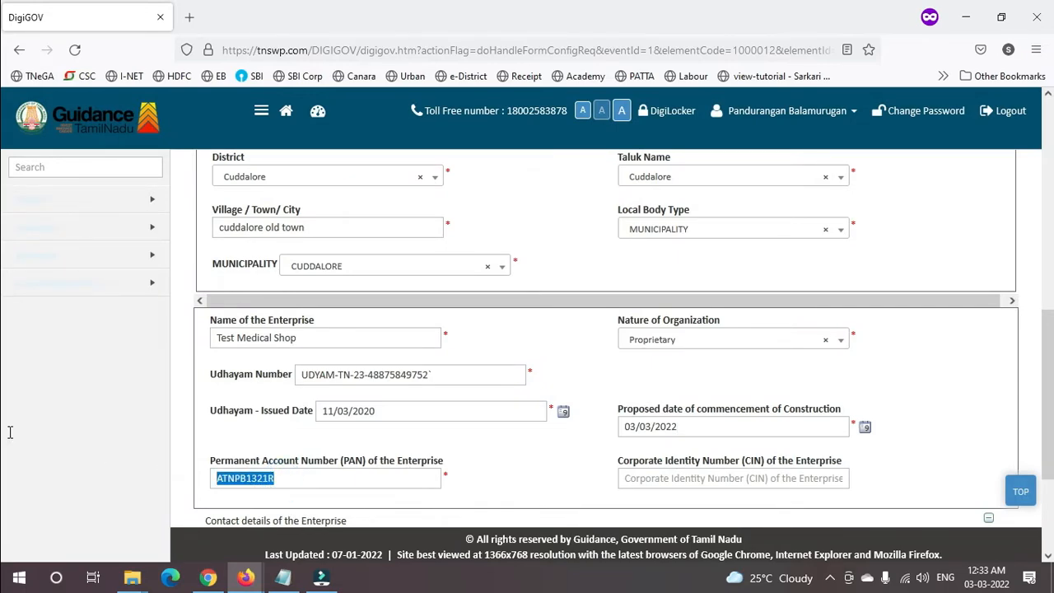
{"action": "key", "text": "BackSpace"}
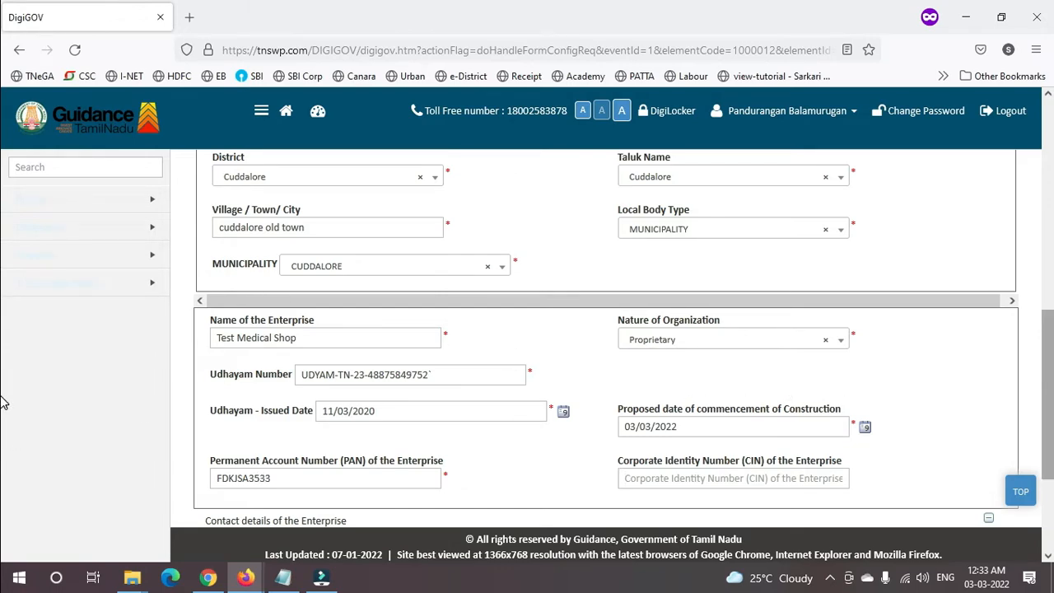
{"action": "scroll", "coordinate": [2, 494], "scroll_direction": "down", "scroll_amount": 3}
{"action": "left_click", "coordinate": [352, 441]}
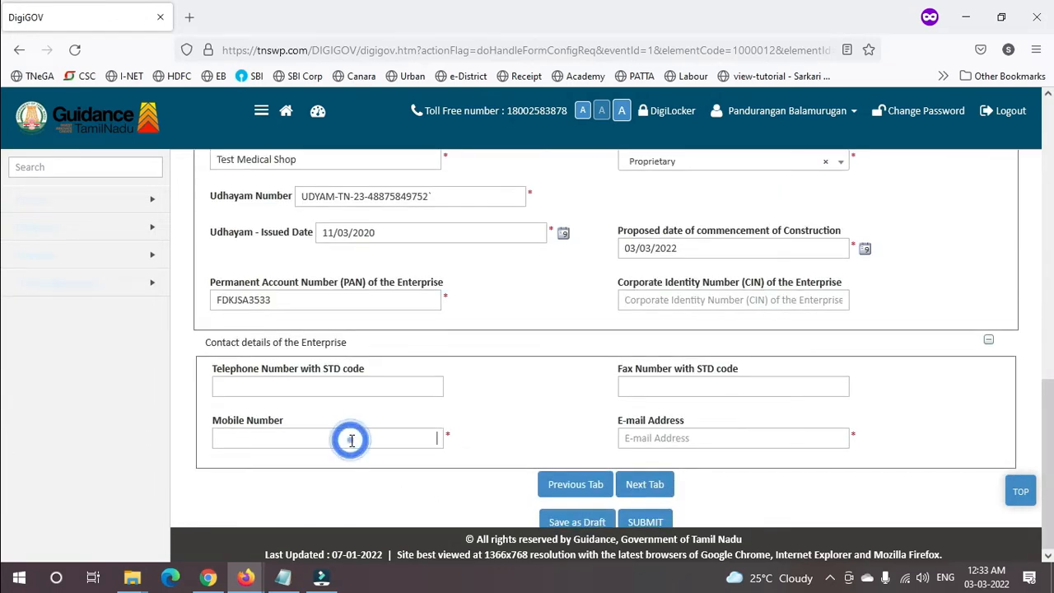
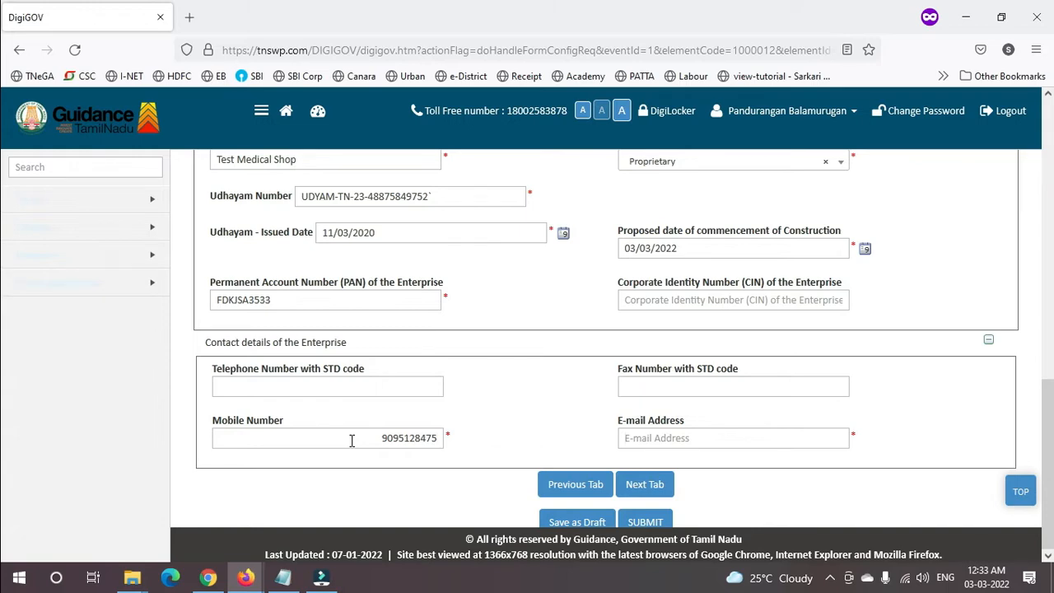
- Enter the enterprise's contact mobile number and its e-mail address in the Details of Enterprise fields
{"action": "key", "text": "Tab"}
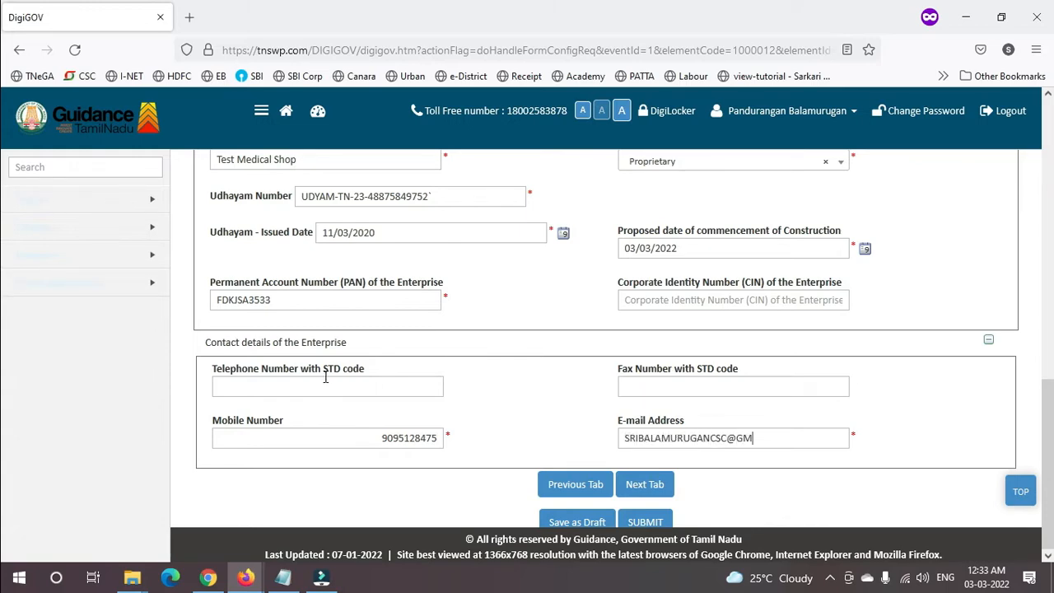
{"action": "key", "text": "Tab"}
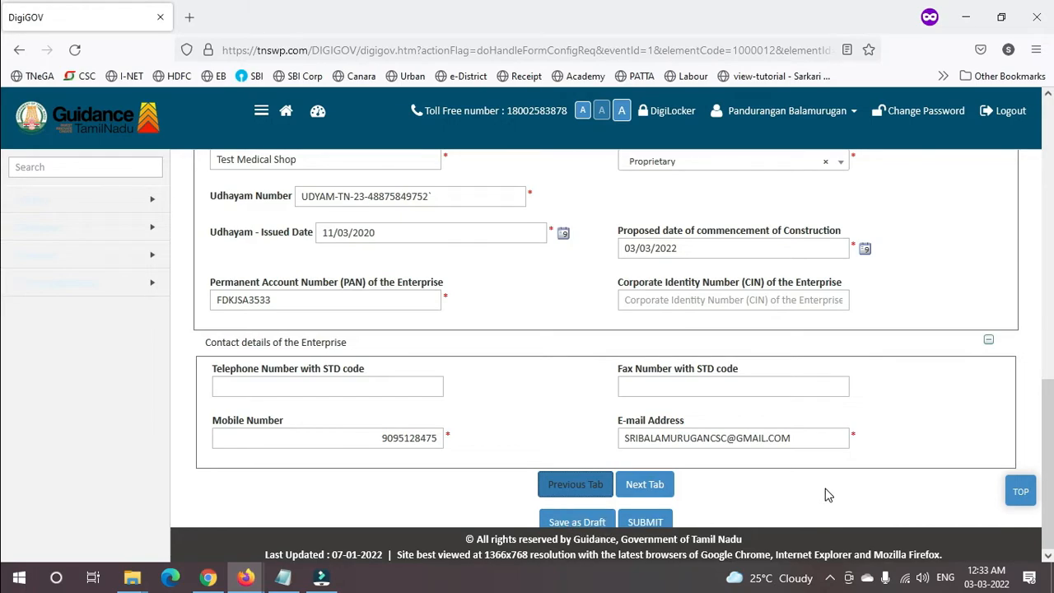
{"action": "scroll", "coordinate": [3, 424], "scroll_direction": "up", "scroll_amount": 8}
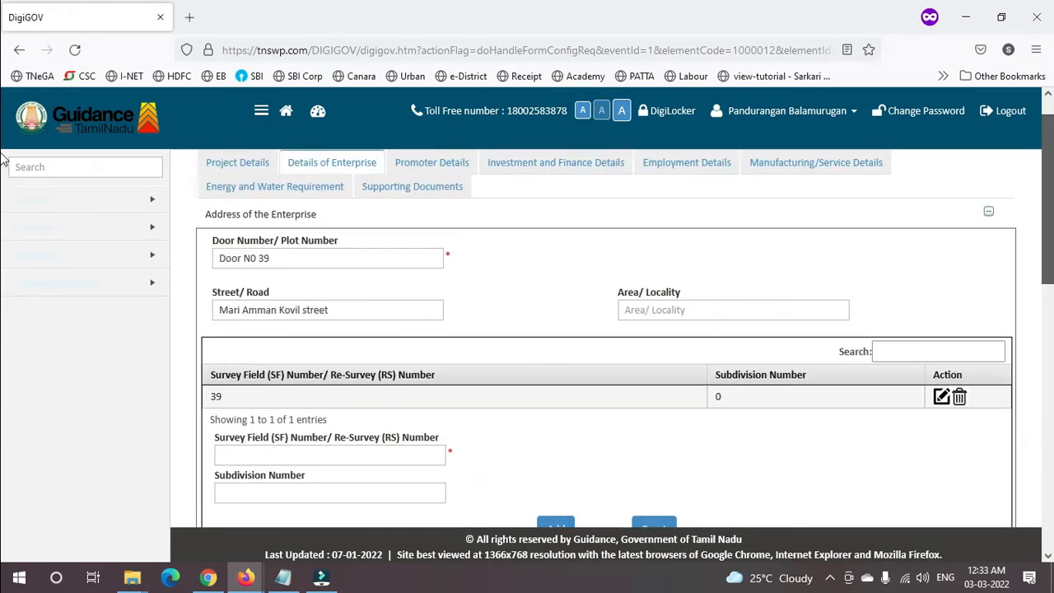
{"action": "scroll", "coordinate": [3, 350], "scroll_direction": "down", "scroll_amount": 5}
{"action": "scroll", "coordinate": [3, 350], "scroll_direction": "down", "scroll_amount": 3}
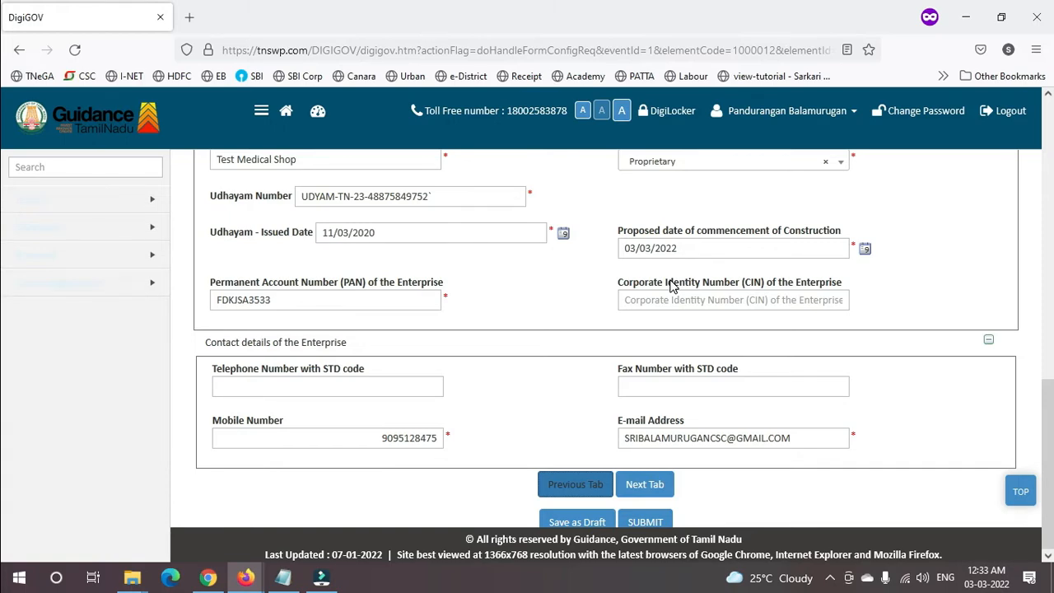
- Save the application as a draft and dismiss the saved-successfully message
{"action": "left_click", "coordinate": [565, 523]}
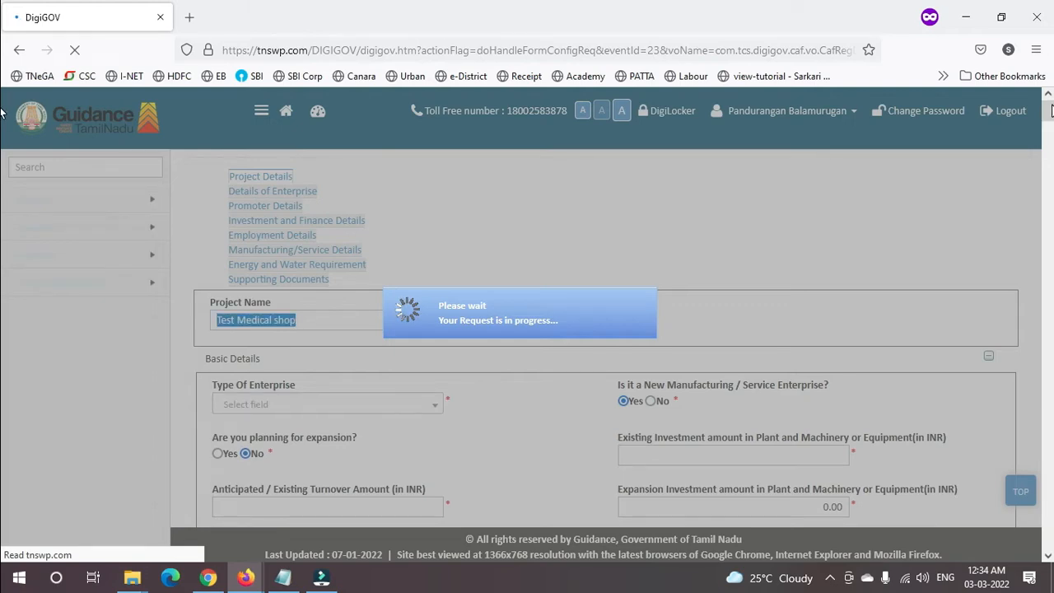
{"action": "left_click_drag", "start_coordinate": [1051, 105], "coordinate": [1051, 132]}
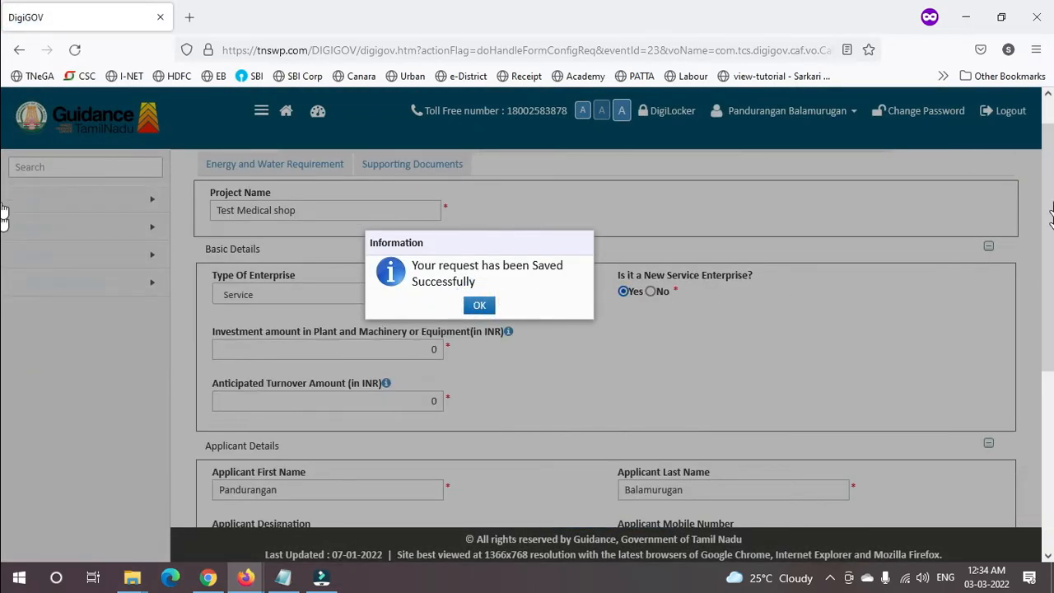
{"action": "key", "text": "Return"}
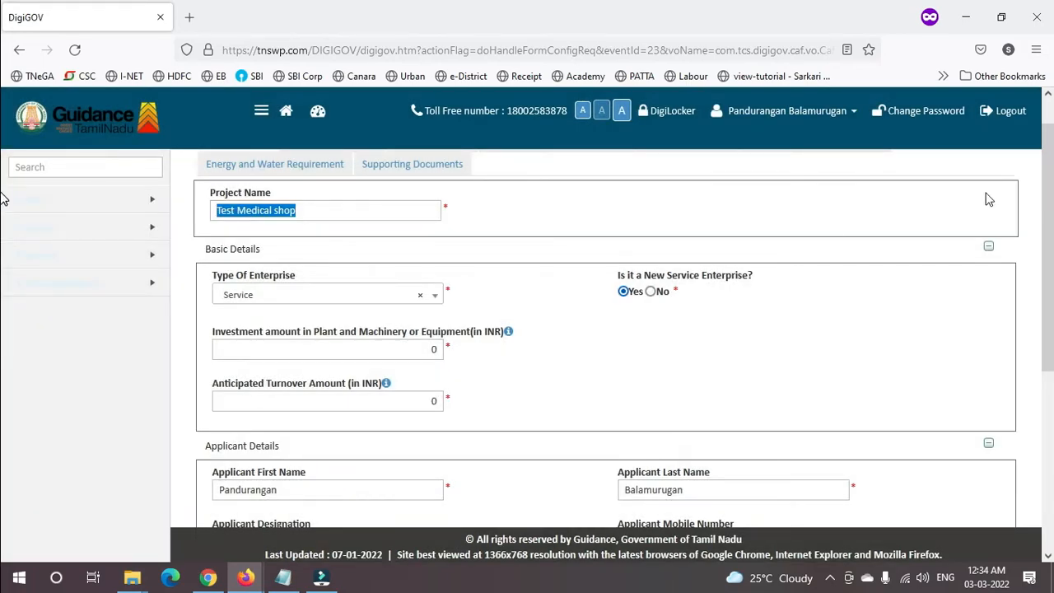
{"action": "left_click_drag", "start_coordinate": [1052, 127], "coordinate": [1051, 101]}
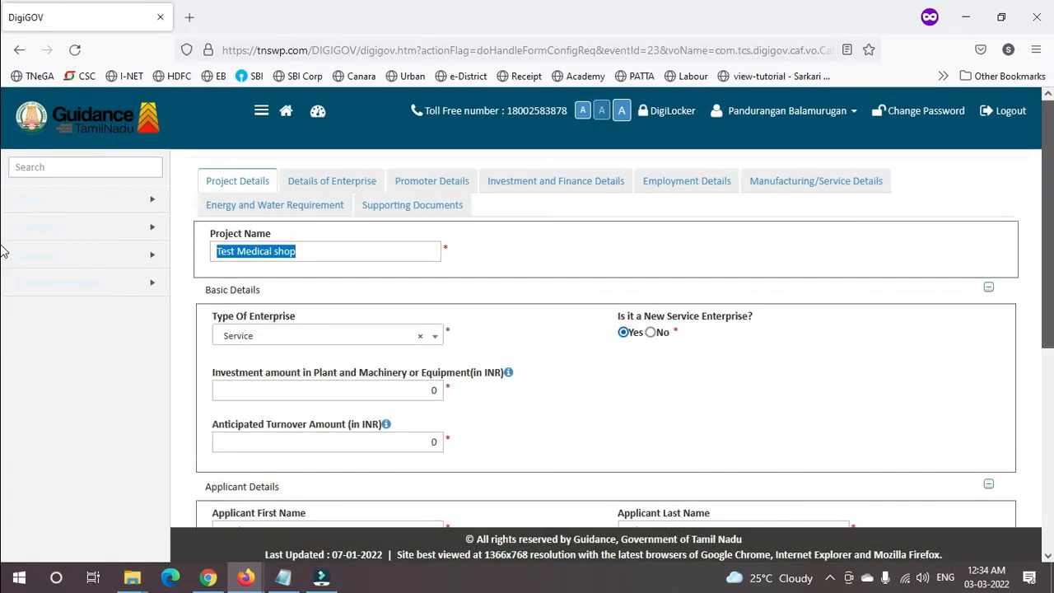
{"action": "scroll", "coordinate": [304, 370], "scroll_direction": "down", "scroll_amount": 5}
- Advance to the Details of Enterprise section and scroll down through it
{"action": "left_click", "coordinate": [608, 488]}
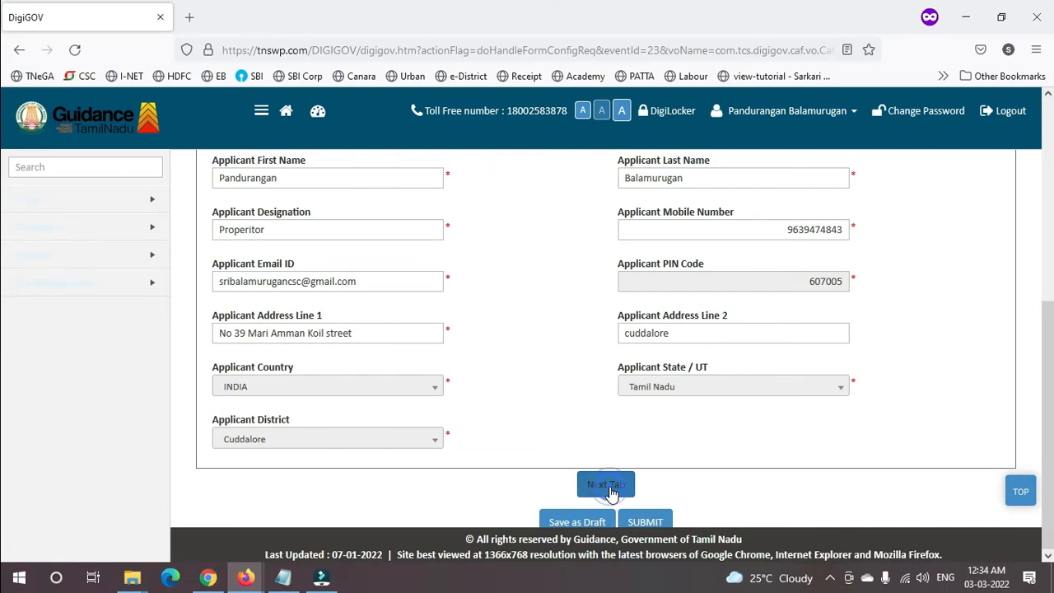
{"action": "left_click", "coordinate": [1052, 378]}
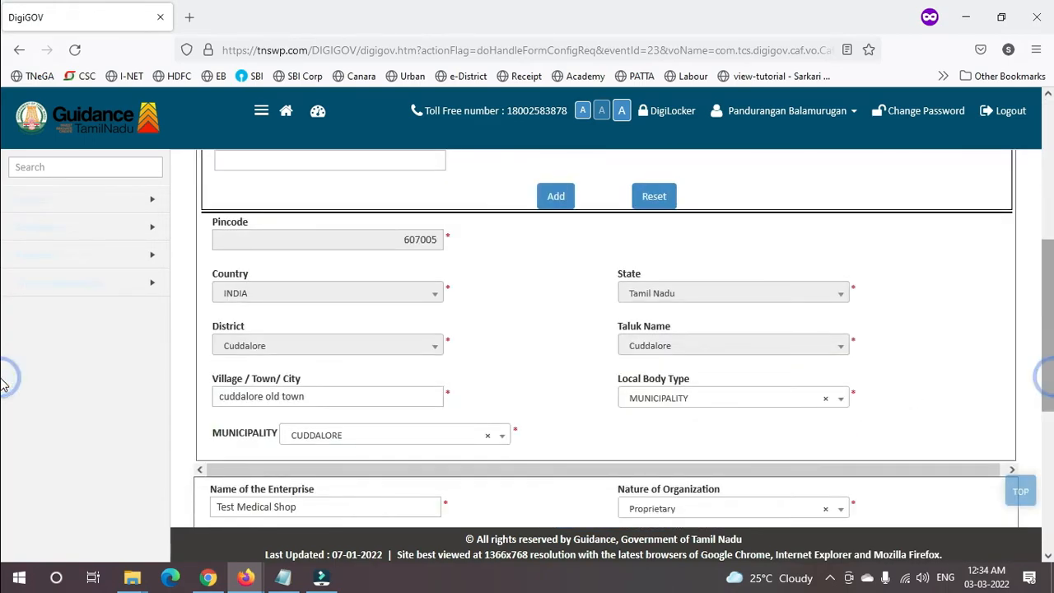
{"action": "left_click_drag", "start_coordinate": [1052, 378], "coordinate": [734, 452]}
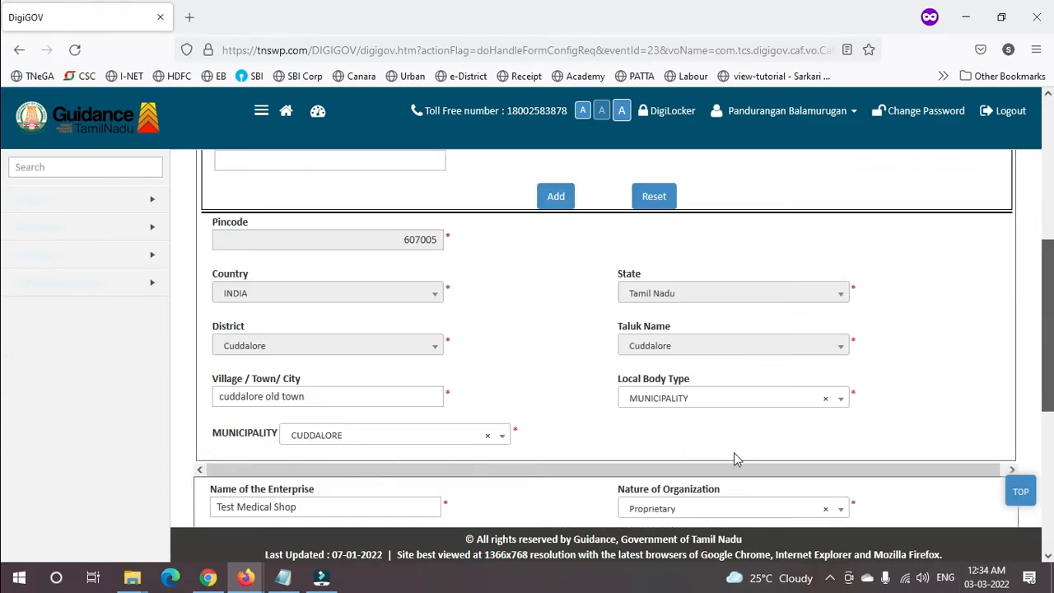
{"action": "scroll", "coordinate": [4, 482], "scroll_direction": "down", "scroll_amount": 5}
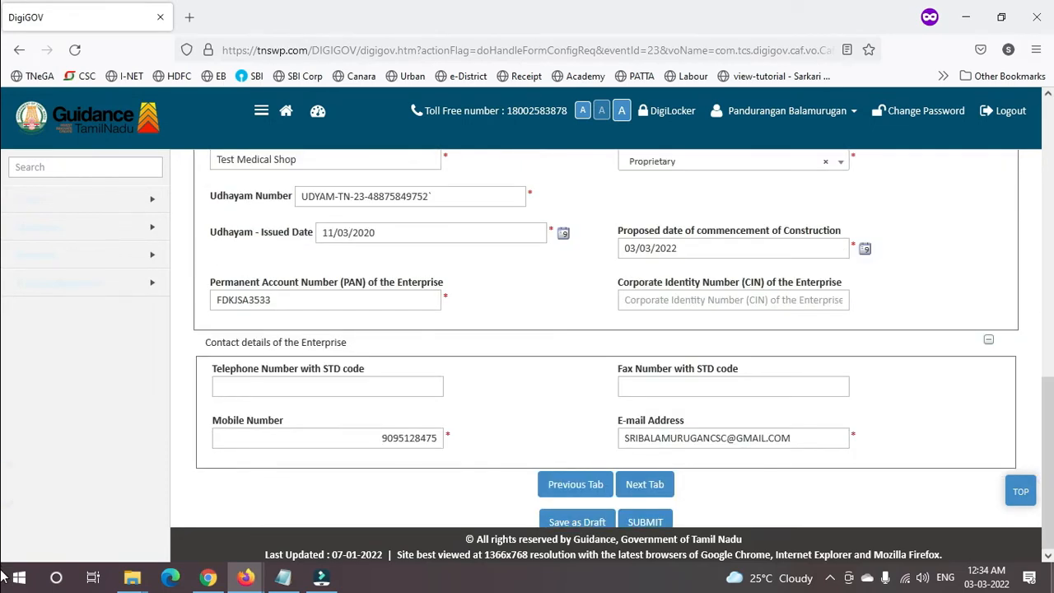
- In Promoter Details, set promoter type Individual, enter the promoter's name and designation 'Propeitor'
{"action": "left_click", "coordinate": [626, 485]}
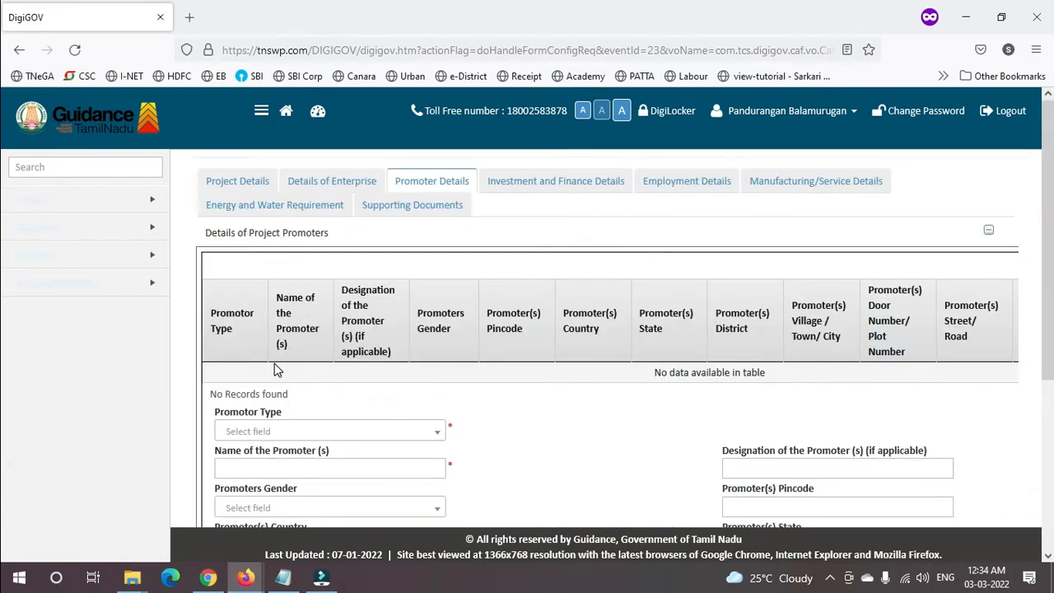
{"action": "left_click", "coordinate": [288, 431]}
{"action": "left_click", "coordinate": [263, 504]}
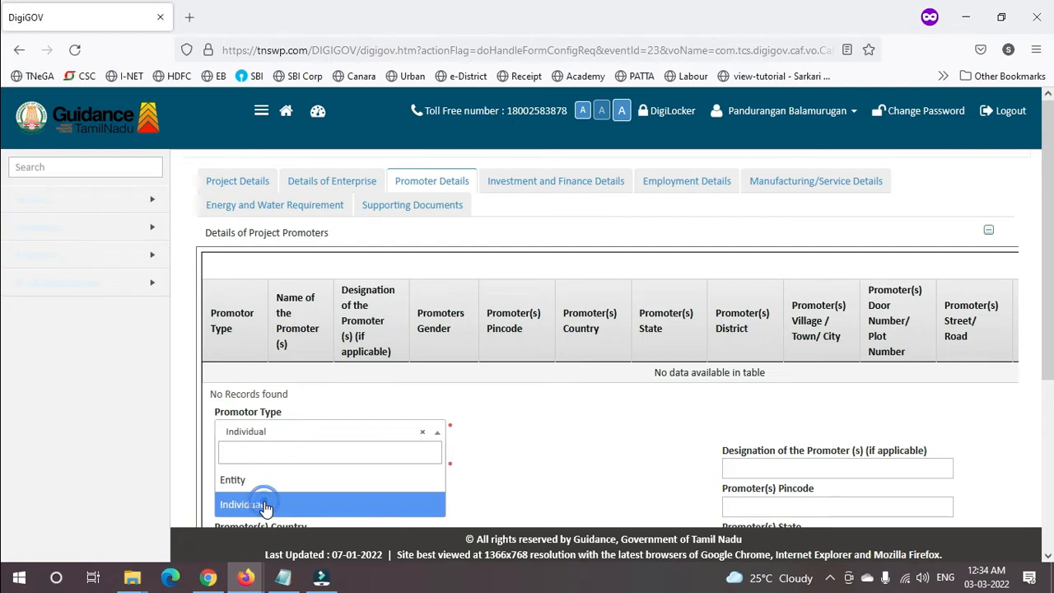
{"action": "scroll", "coordinate": [7, 247], "scroll_direction": "down", "scroll_amount": 3}
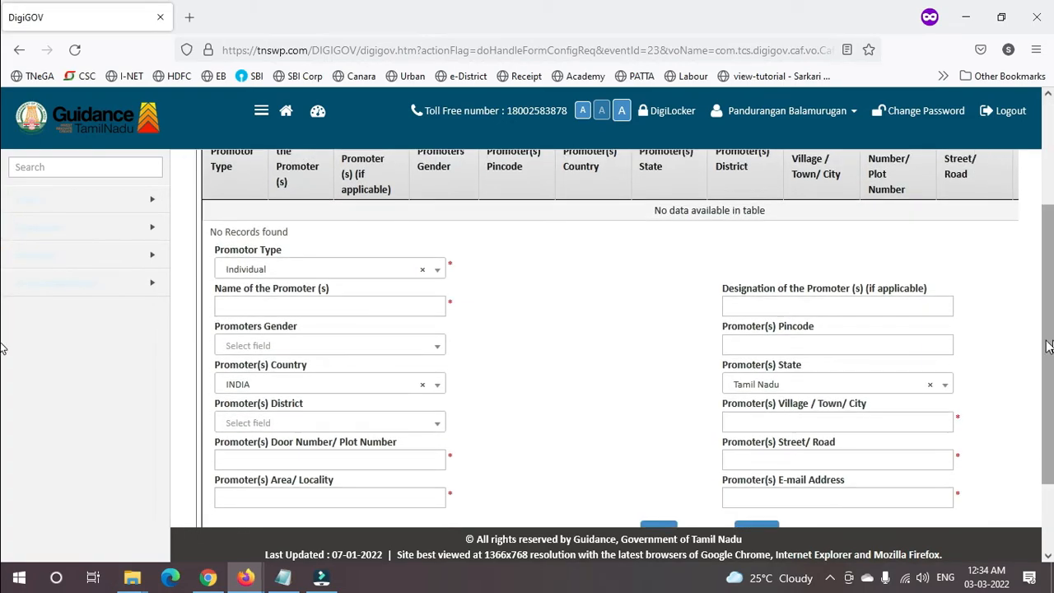
{"action": "left_click", "coordinate": [321, 303]}
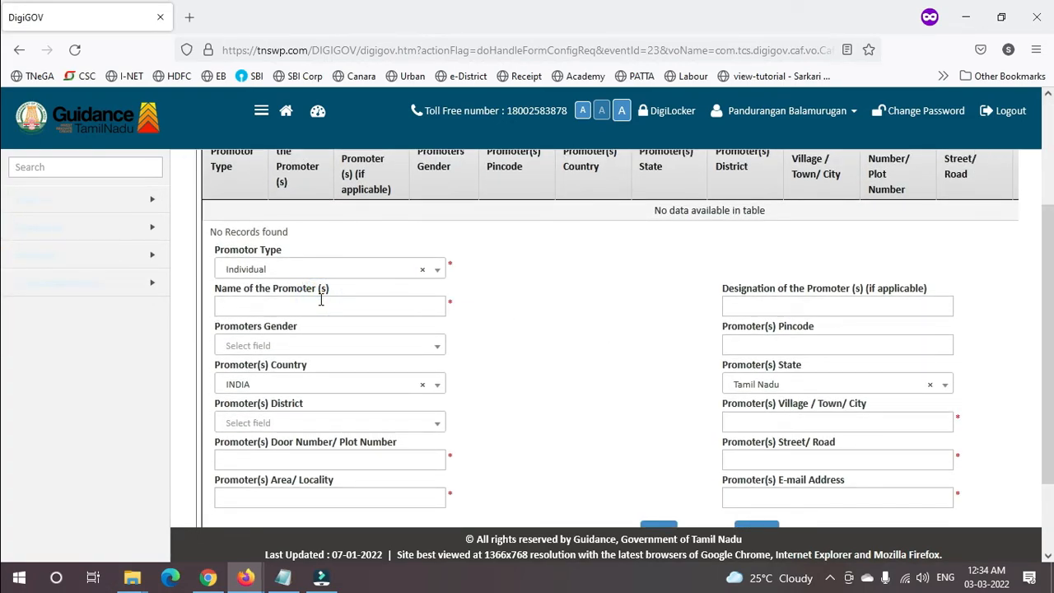
{"action": "type", "text": "bALAMURUGApROPE"}
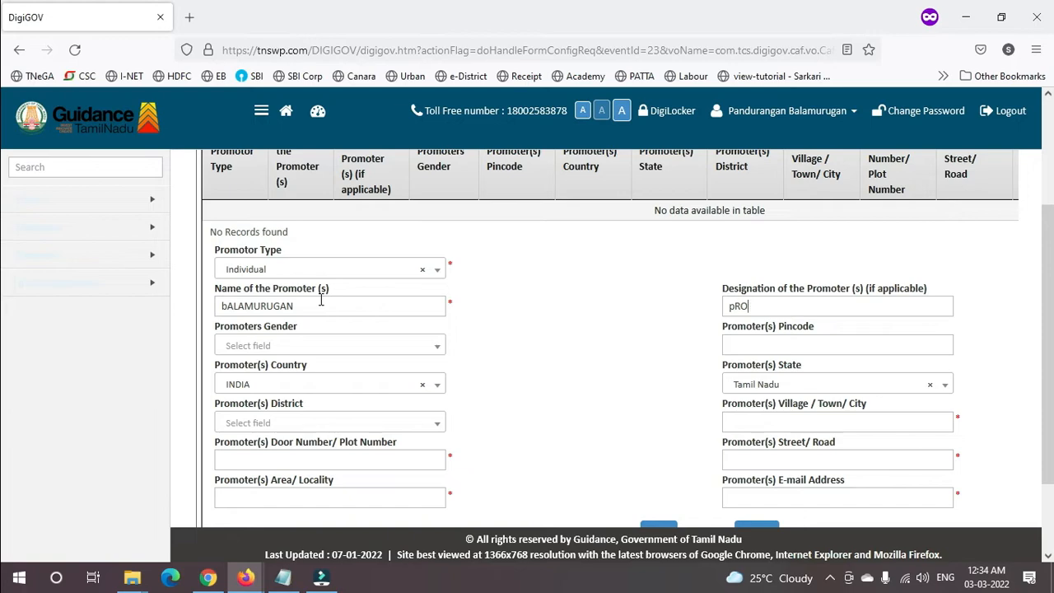
{"action": "key", "text": "BackSpace"}
{"action": "key", "text": "BackSpace"}
{"action": "key", "text": "BackSpace"}
{"action": "type", "text": "Propeitor"}
- Set gender Male and district Cuddalore, and fill the door number, locality and pincode
{"action": "left_click", "coordinate": [325, 347]}
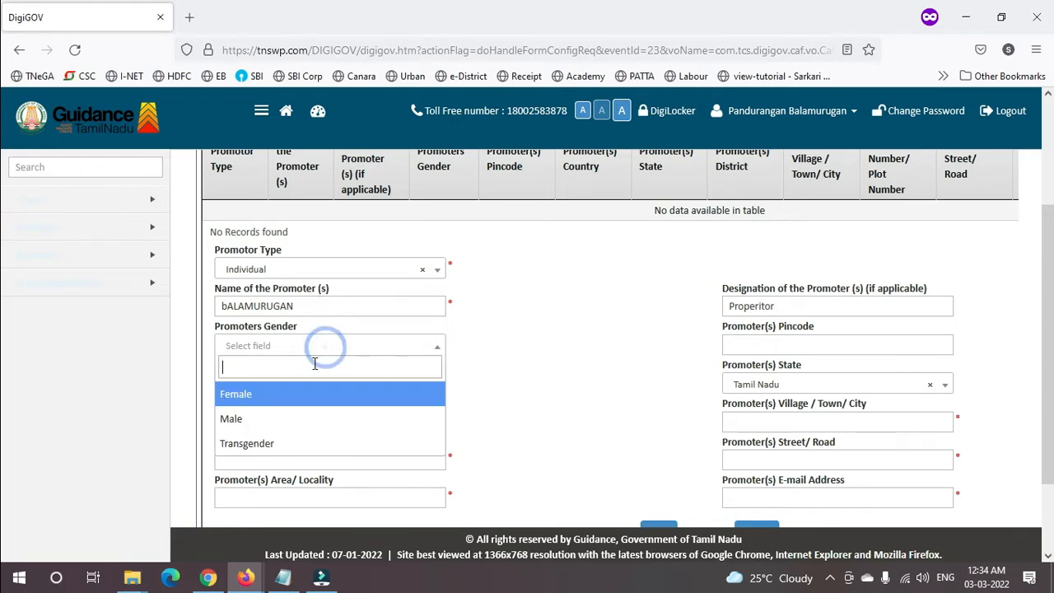
{"action": "left_click", "coordinate": [278, 416]}
{"action": "left_click", "coordinate": [280, 422]}
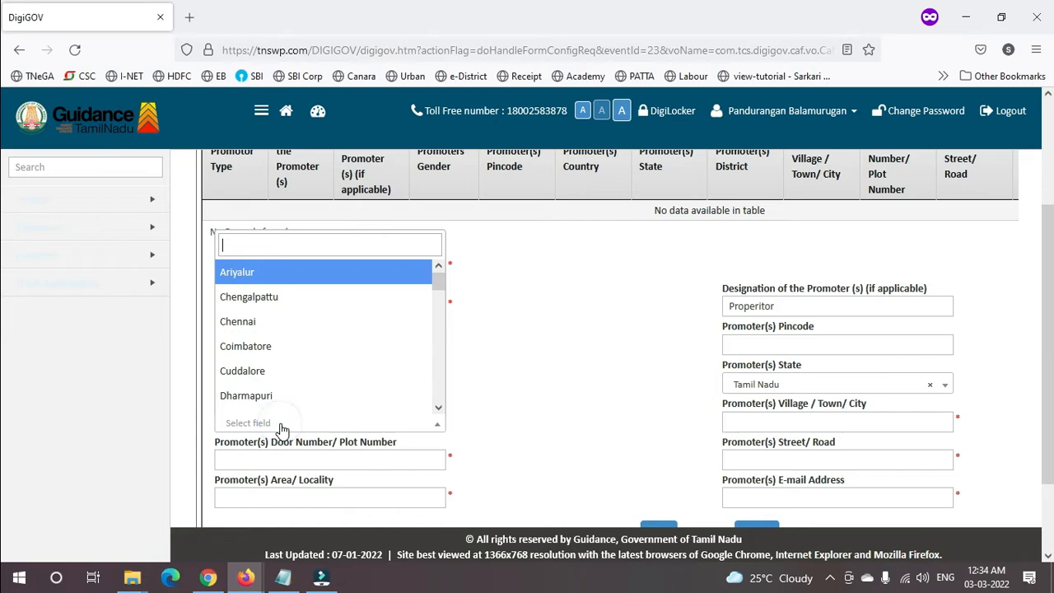
{"action": "left_click", "coordinate": [267, 372]}
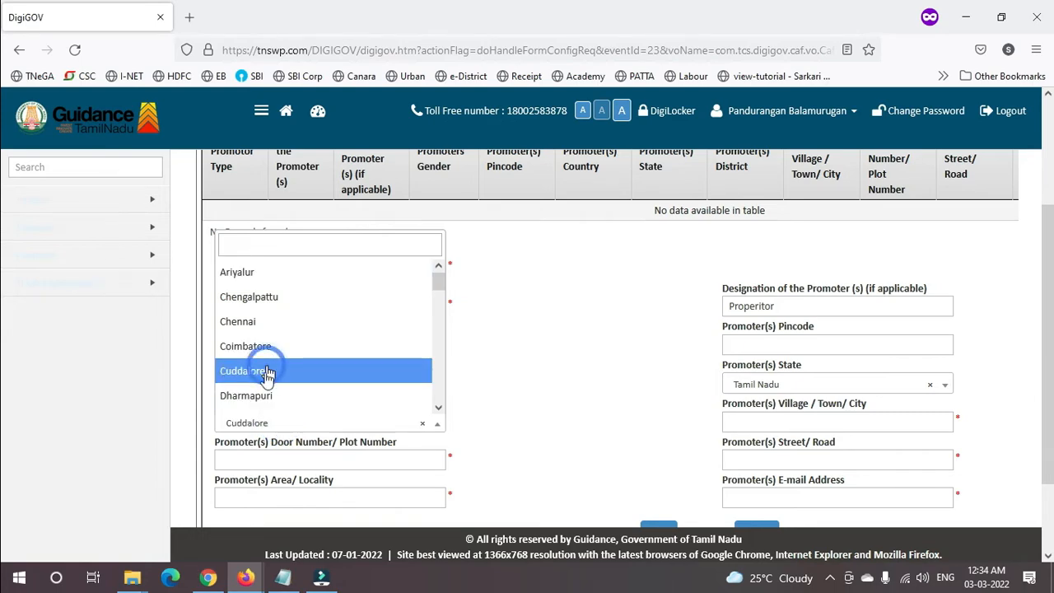
{"action": "left_click", "coordinate": [277, 451]}
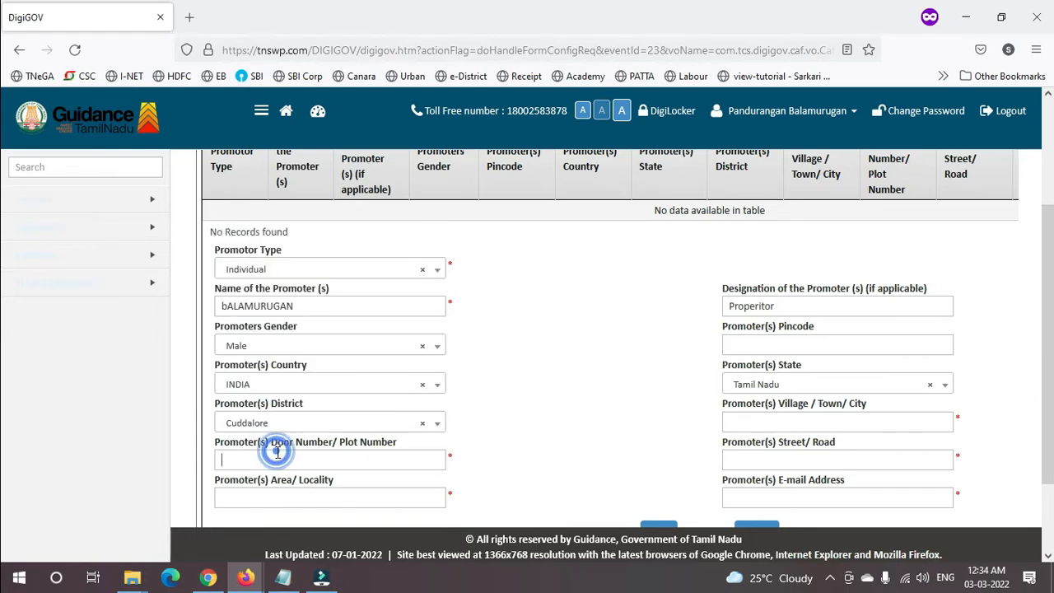
{"action": "left_click", "coordinate": [297, 499]}
{"action": "left_click", "coordinate": [827, 342]}
{"action": "type", "text": "60700"}
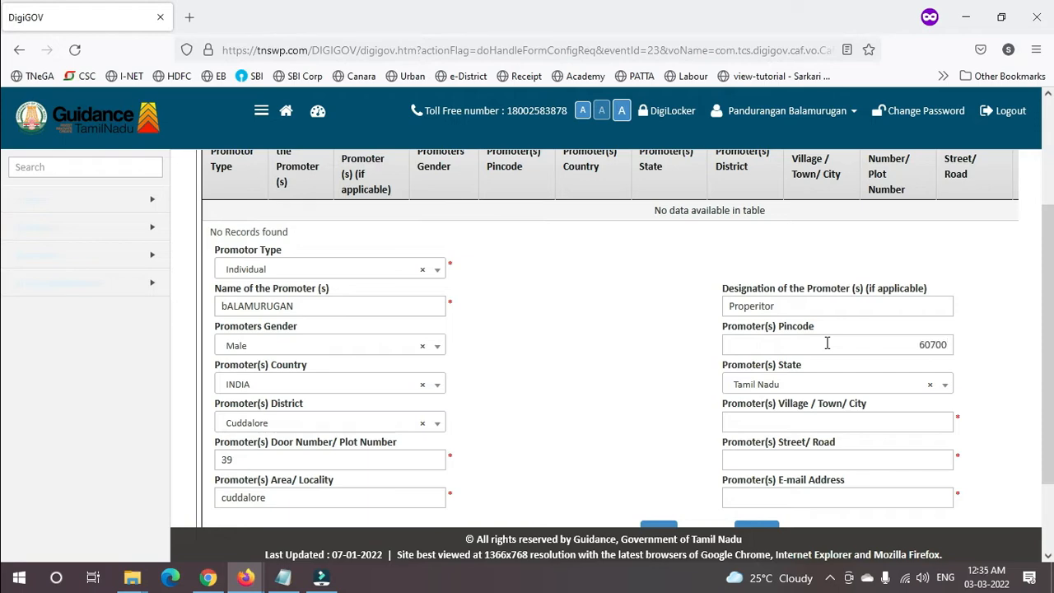
{"action": "type", "text": "4"}
{"action": "key", "text": "BackSpace"}
{"action": "type", "text": "3"}
- Fill the promoter's village, street and e-mail, then add the promoter to the table
{"action": "left_click", "coordinate": [817, 418]}
{"action": "left_click", "coordinate": [815, 417]}
{"action": "type", "text": "cuddalore old town"}
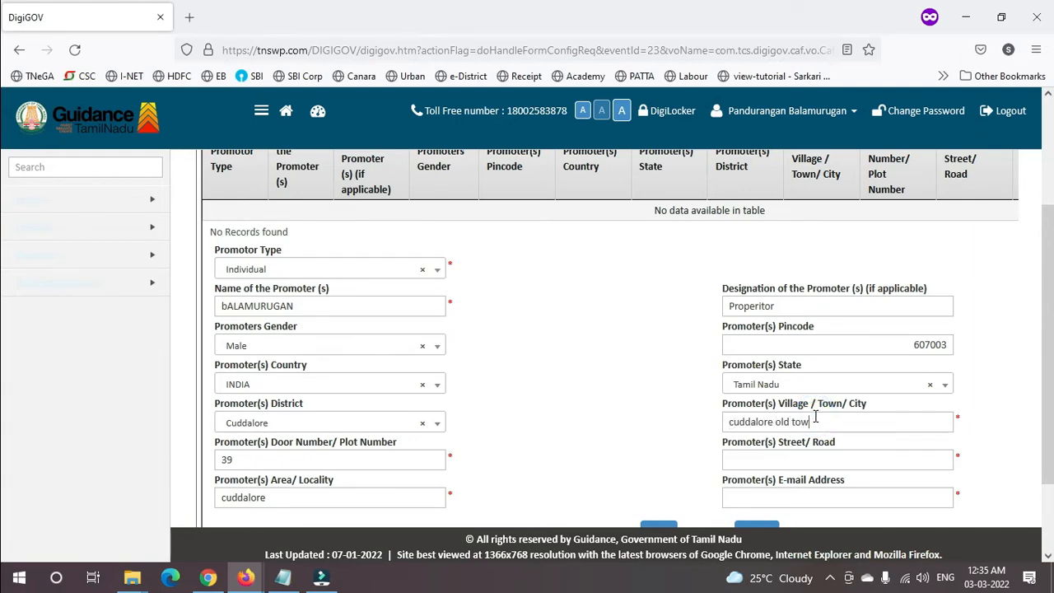
{"action": "key", "text": "Tab"}
{"action": "left_click", "coordinate": [824, 457]}
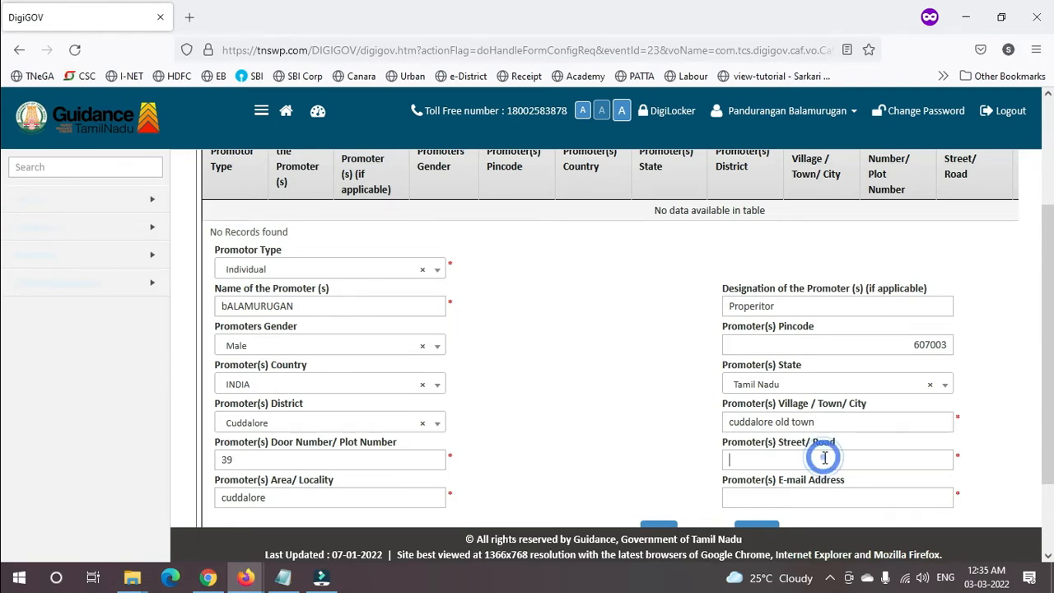
{"action": "type", "text": "mari amman"}
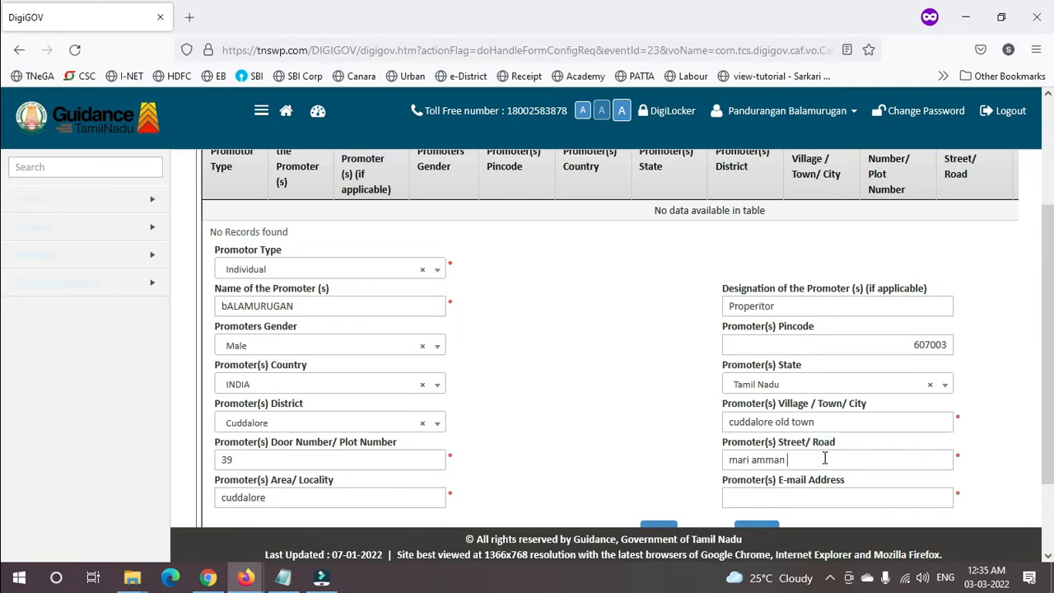
{"action": "type", "text": " kovil street"}
{"action": "key", "text": "Tab"}
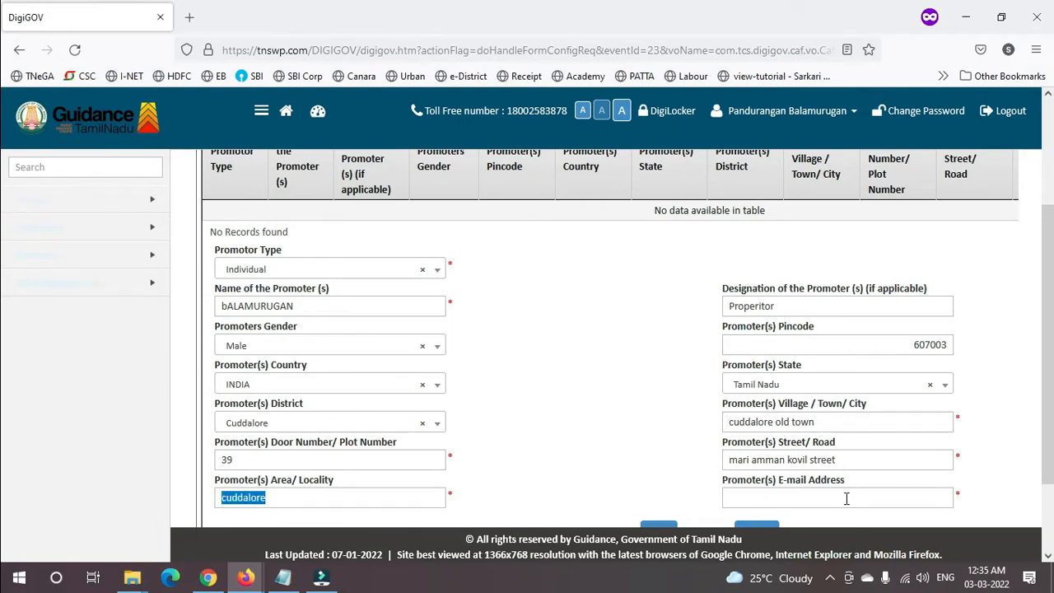
{"action": "left_click", "coordinate": [845, 498]}
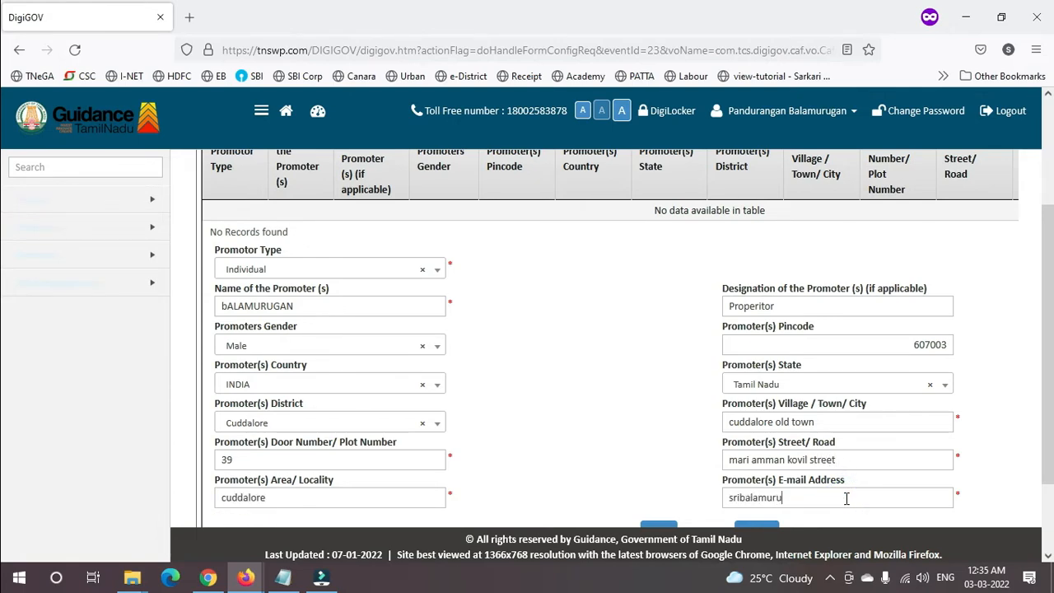
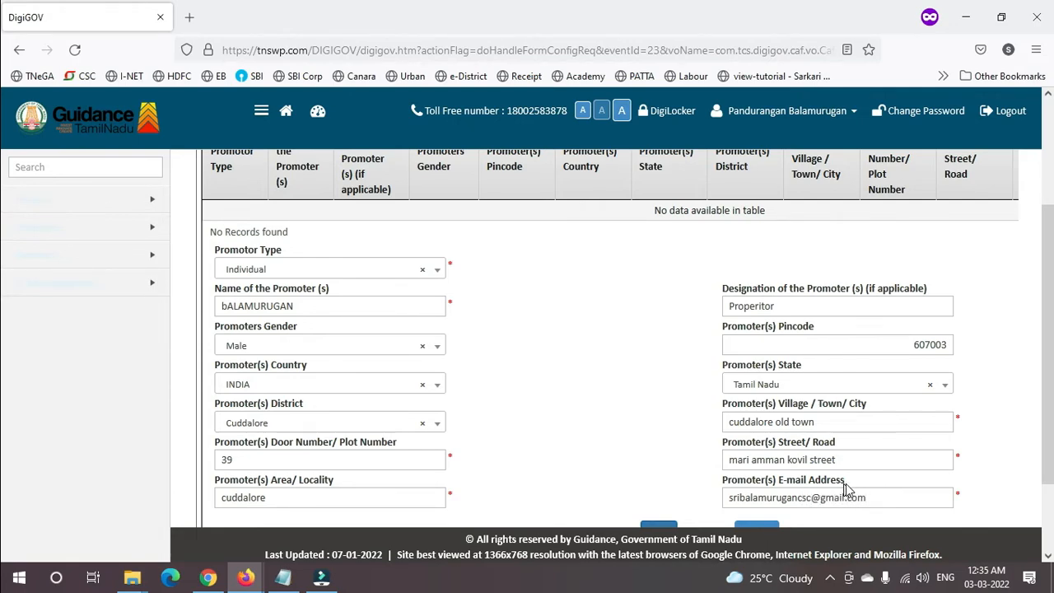
{"action": "left_click", "coordinate": [665, 529]}
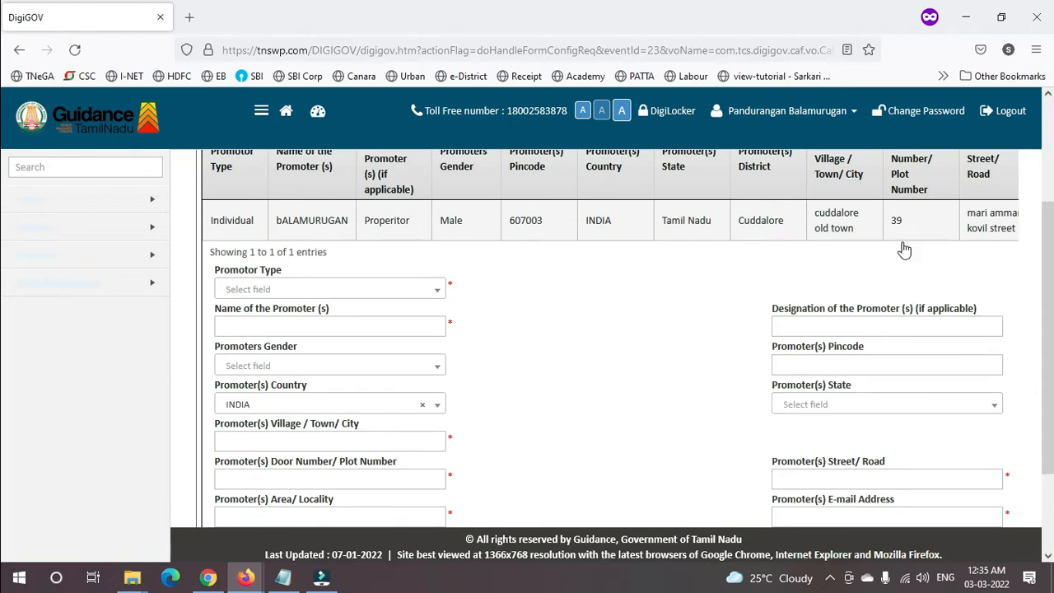
{"action": "scroll", "coordinate": [4, 279], "scroll_direction": "down", "scroll_amount": 3}
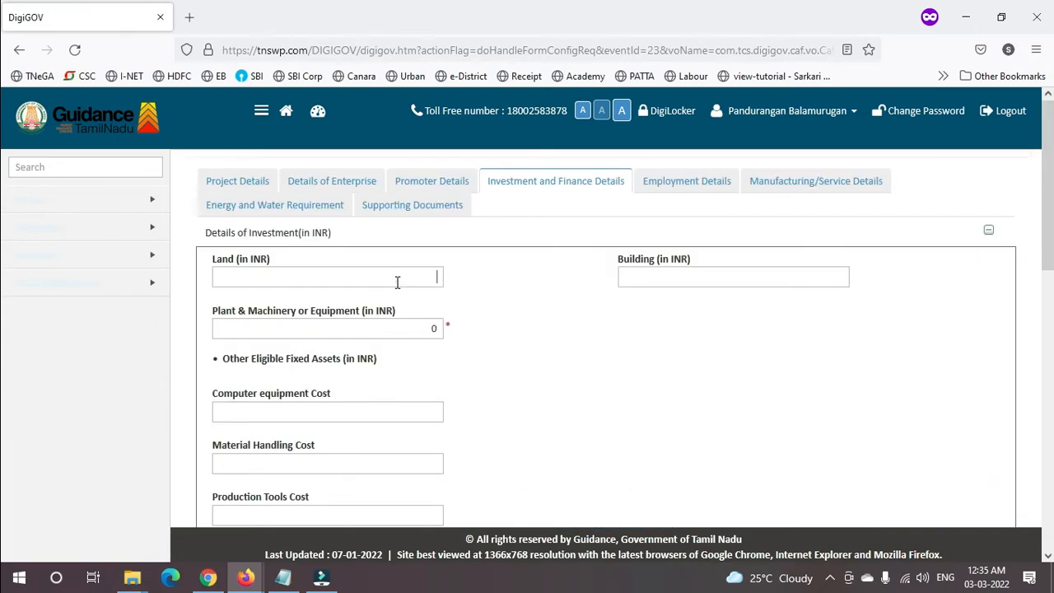
- Fill the land and other investment fields with zeros
{"action": "left_click", "coordinate": [397, 282]}
{"action": "key", "text": "Tab"}
{"action": "key", "text": "Tab"}
{"action": "key", "text": "Tab"}
{"action": "scroll", "coordinate": [397, 284], "scroll_direction": "down", "scroll_amount": 5}
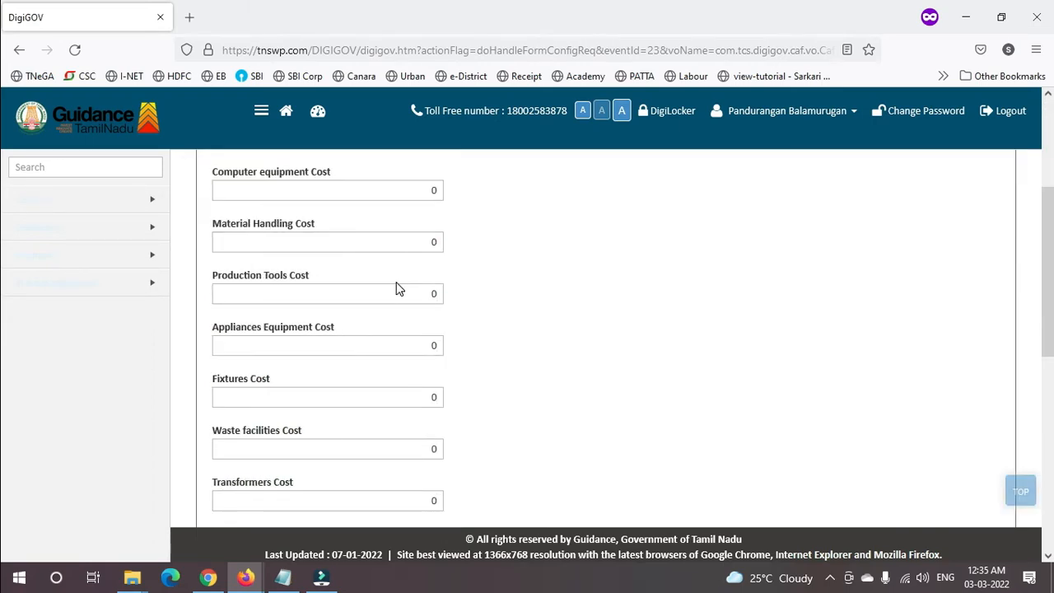
{"action": "scroll", "coordinate": [397, 289], "scroll_direction": "down", "scroll_amount": 3}
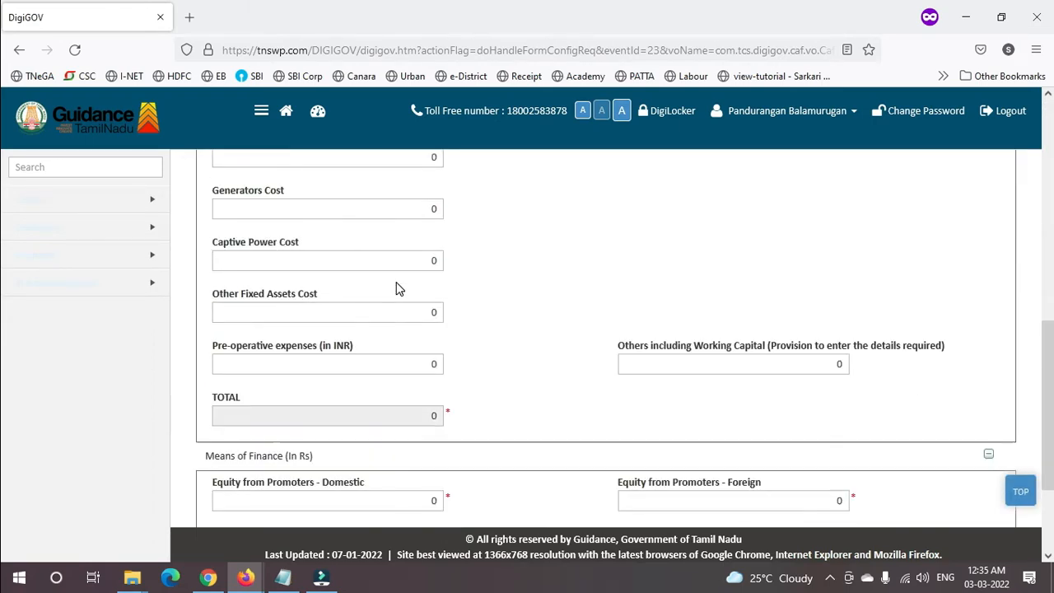
{"action": "scroll", "coordinate": [395, 286], "scroll_direction": "down", "scroll_amount": 2}
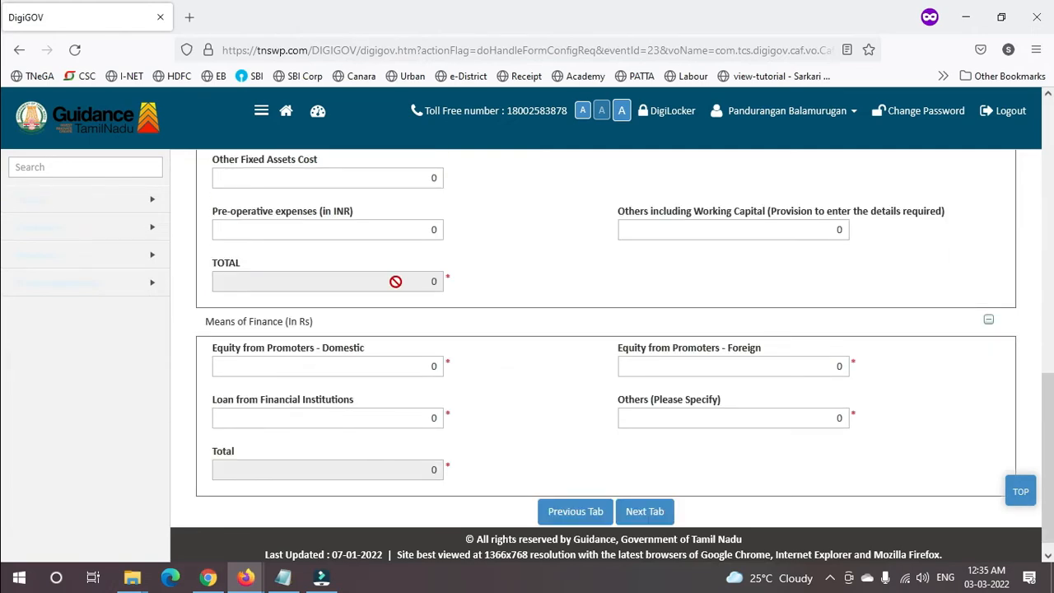
- Enter 0 for the company-roll and other employee counts, then continue to Manufacturing/Service Details
{"action": "left_click", "coordinate": [638, 511]}
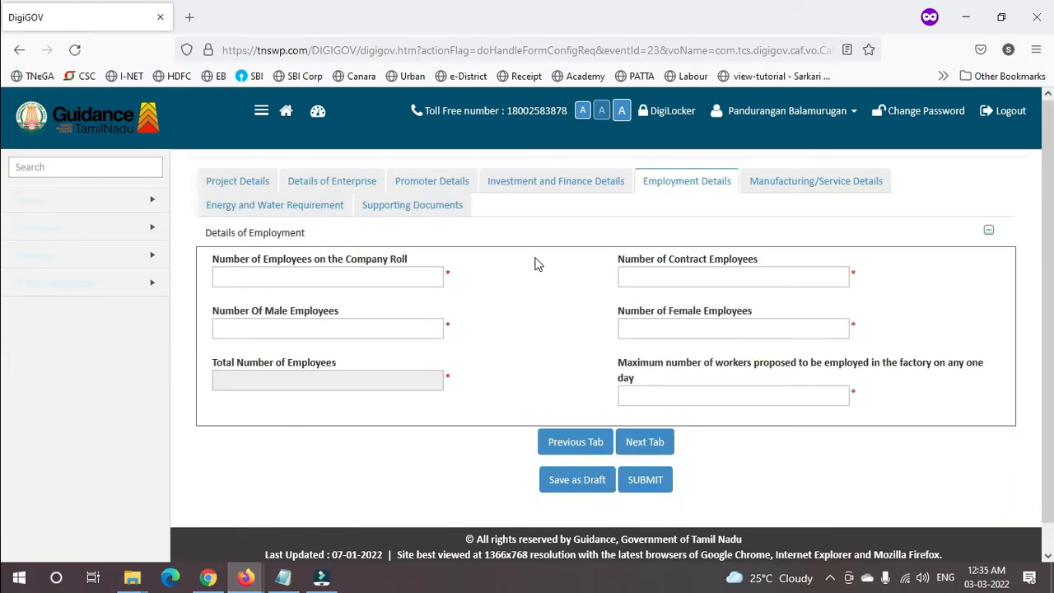
{"action": "left_click", "coordinate": [423, 274]}
{"action": "type", "text": "0"}
{"action": "key", "text": "Tab"}
{"action": "type", "text": "0"}
{"action": "key", "text": "Tab"}
{"action": "key", "text": "Tab"}
{"action": "key", "text": "Tab"}
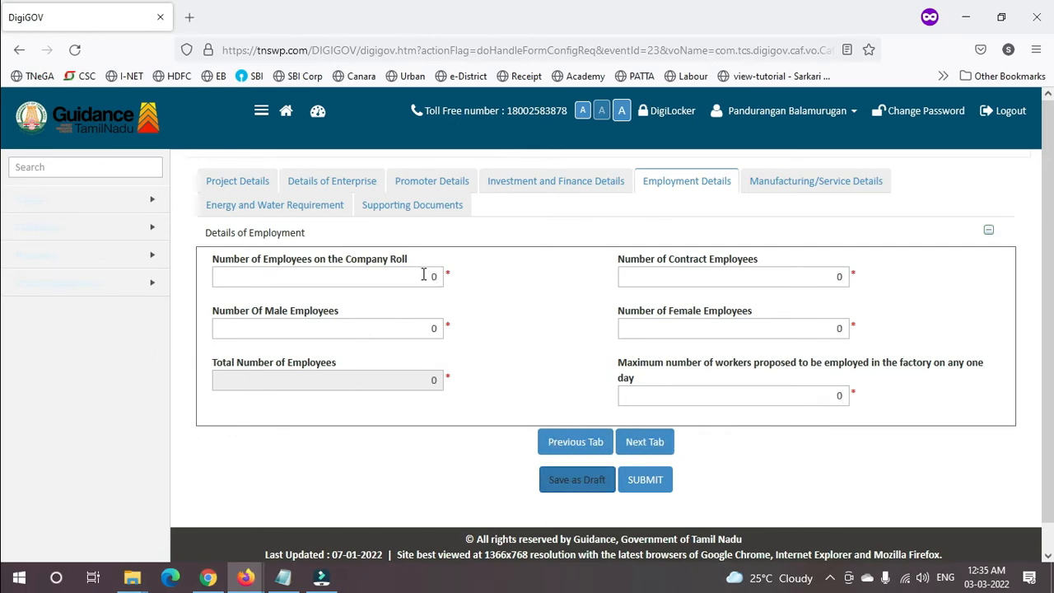
{"action": "left_click", "coordinate": [634, 441]}
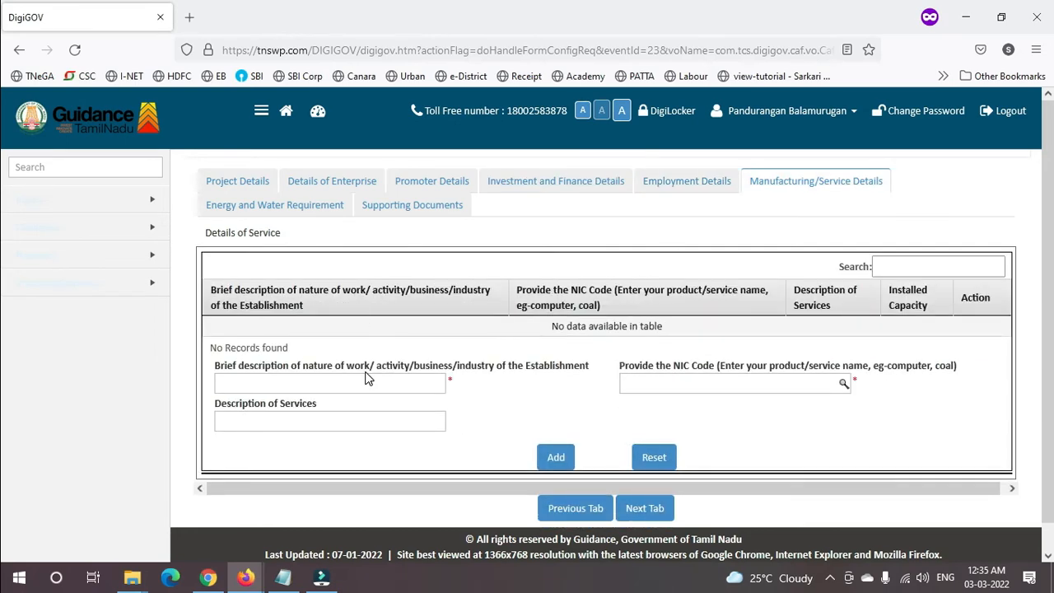
- Add a Medical shop service row under NIC code 477, then advance to Energy and Water Requirement
{"action": "left_click", "coordinate": [359, 383]}
{"action": "type", "text": "Medical shop"}
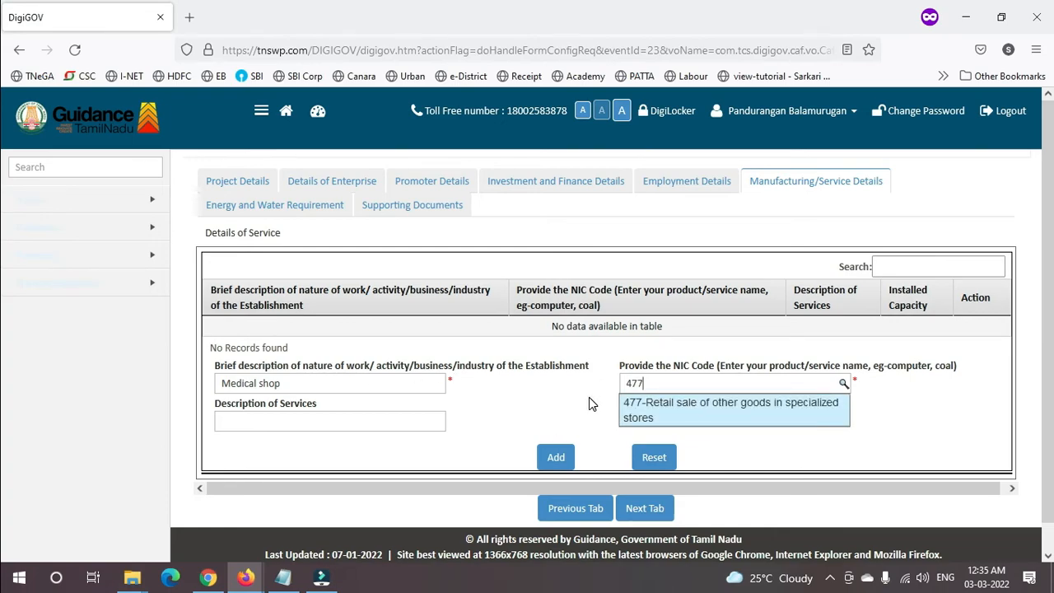
{"action": "left_click", "coordinate": [680, 404]}
{"action": "left_click", "coordinate": [320, 416]}
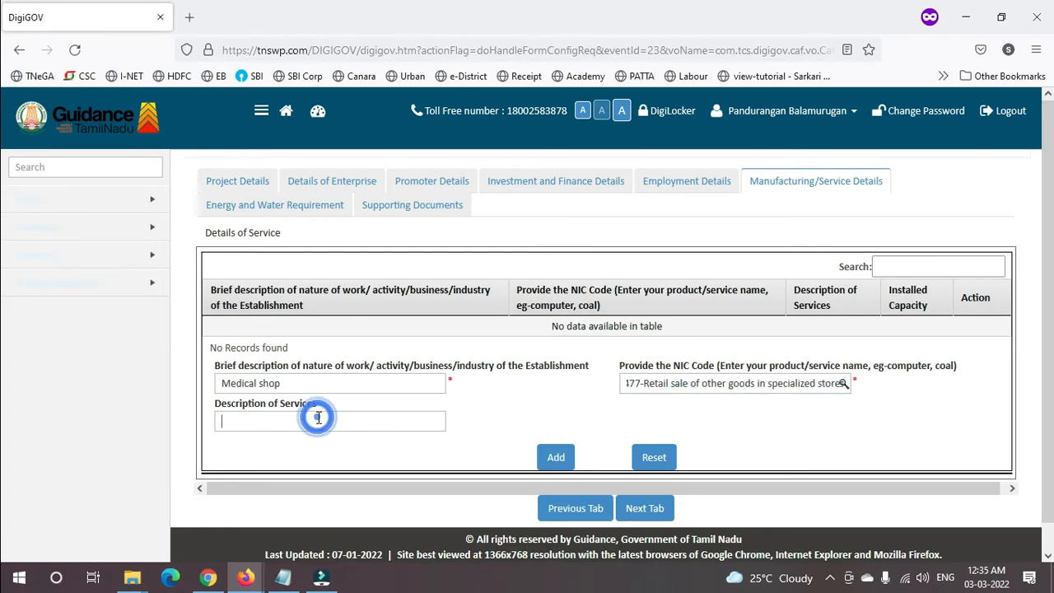
{"action": "type", "text": "Meidca"}
{"action": "type", "text": "l shop"}
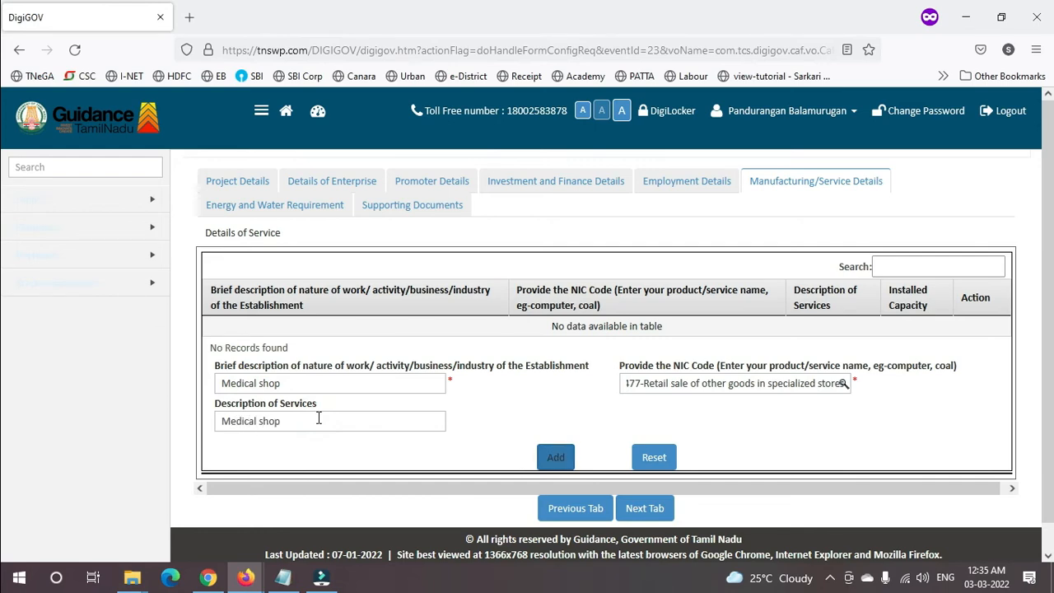
{"action": "left_click", "coordinate": [551, 458]}
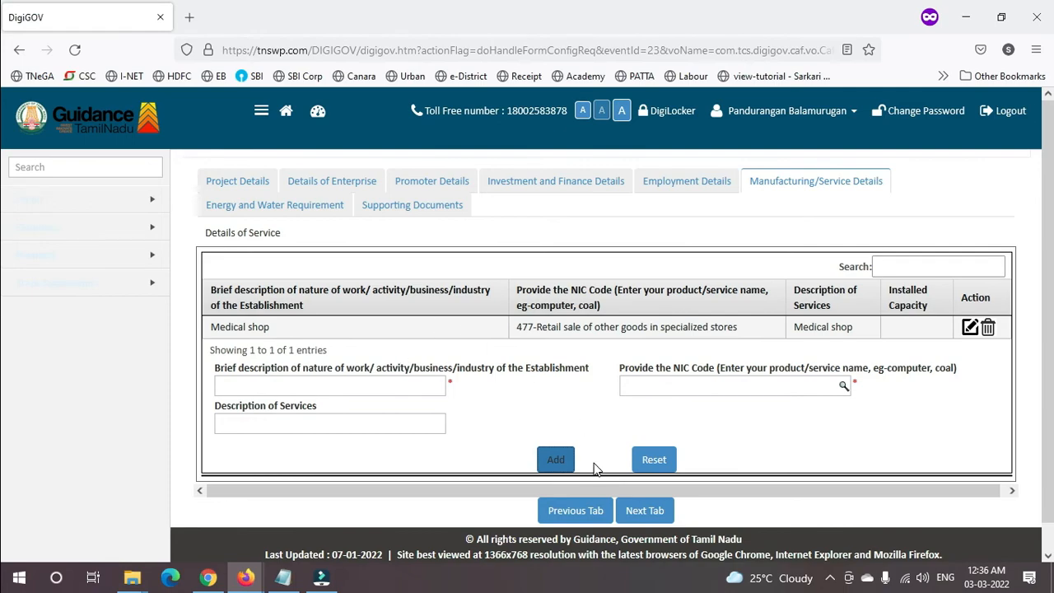
{"action": "left_click", "coordinate": [636, 510]}
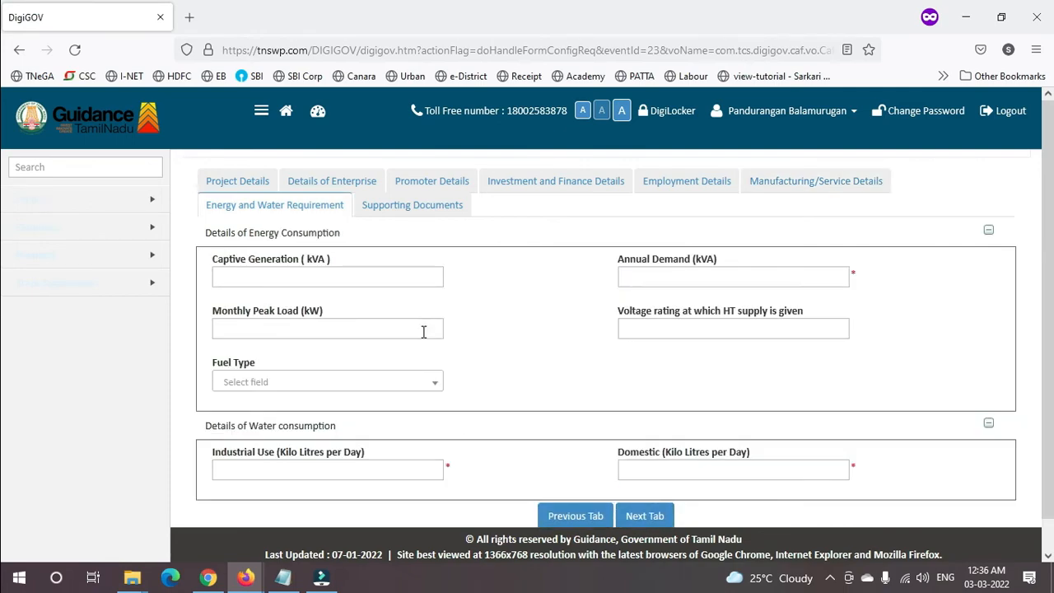
- Zero the captive generation figure, then open the Self-Certification template in Microsoft Office Word
{"action": "left_click", "coordinate": [320, 276]}
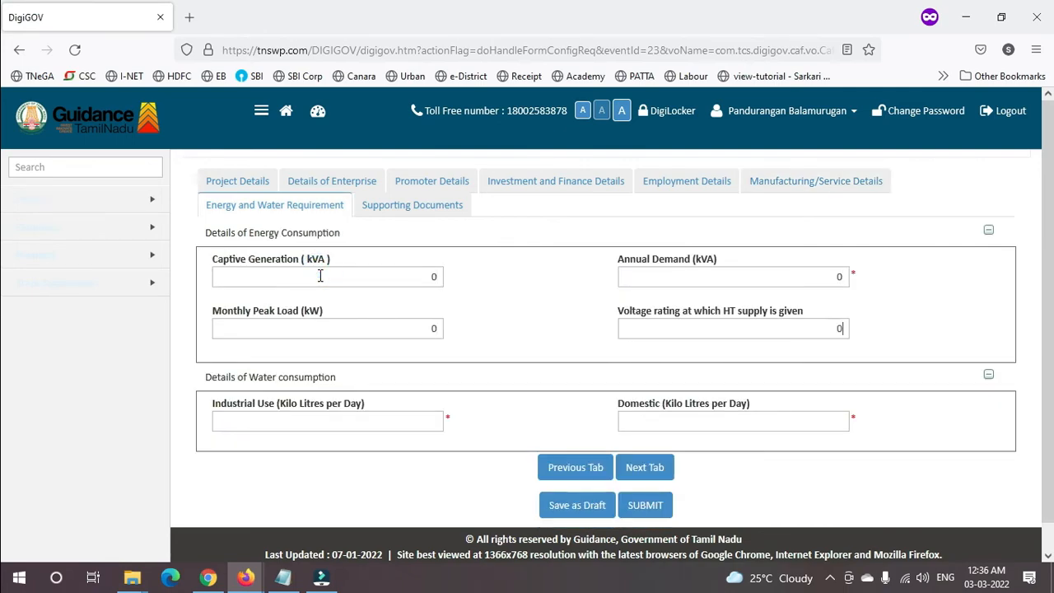
{"action": "left_click", "coordinate": [643, 466]}
{"action": "left_click", "coordinate": [400, 336]}
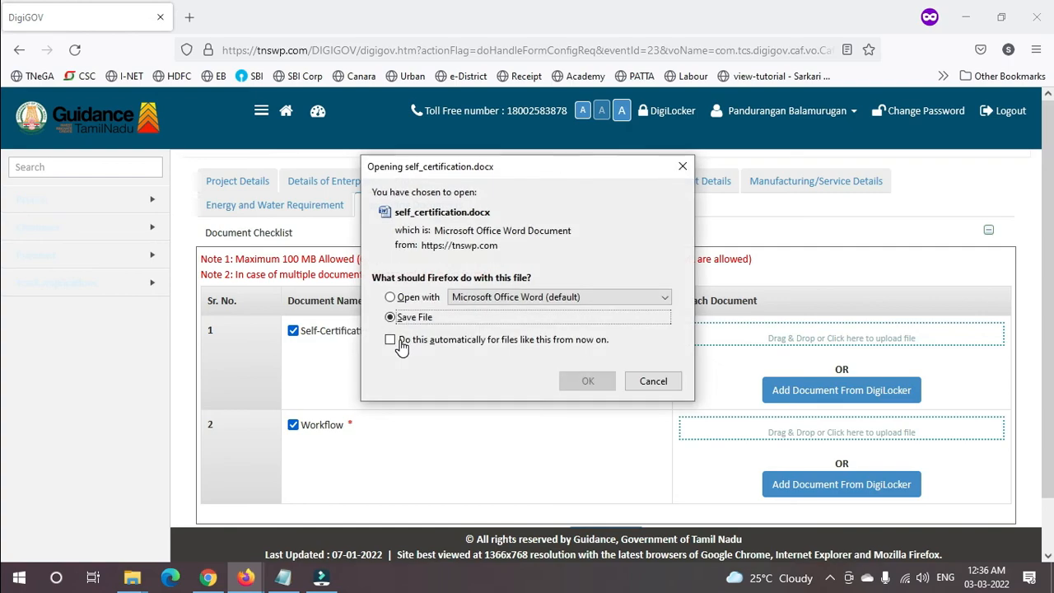
{"action": "left_click", "coordinate": [402, 296]}
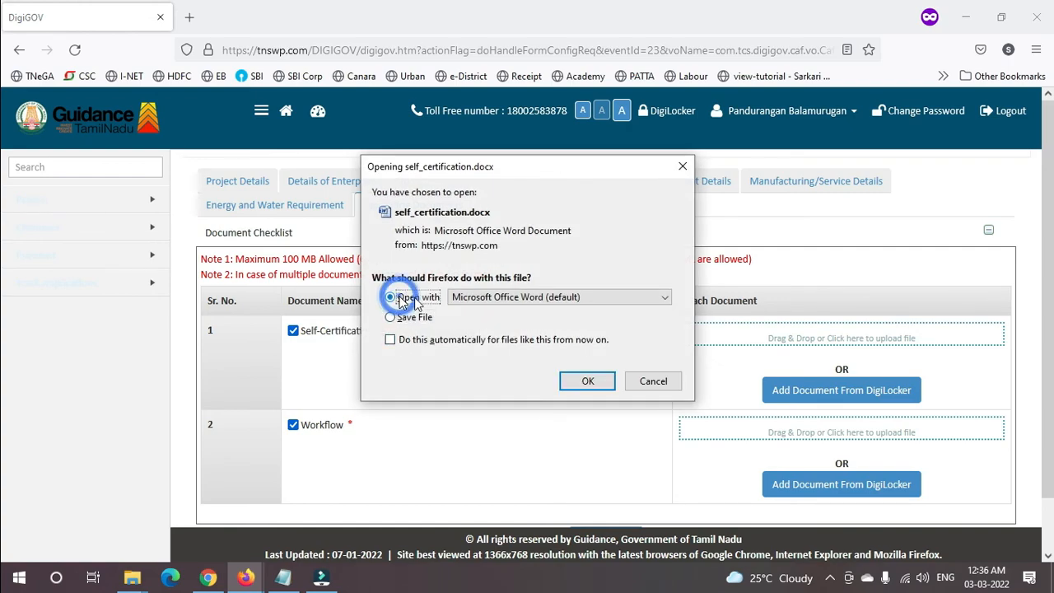
{"action": "left_click", "coordinate": [588, 390]}
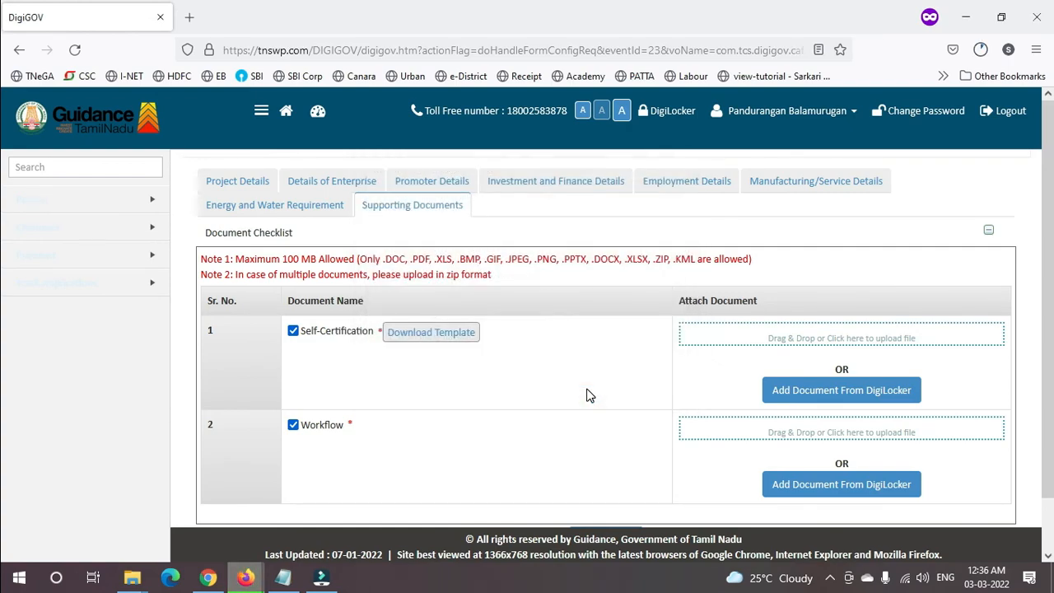